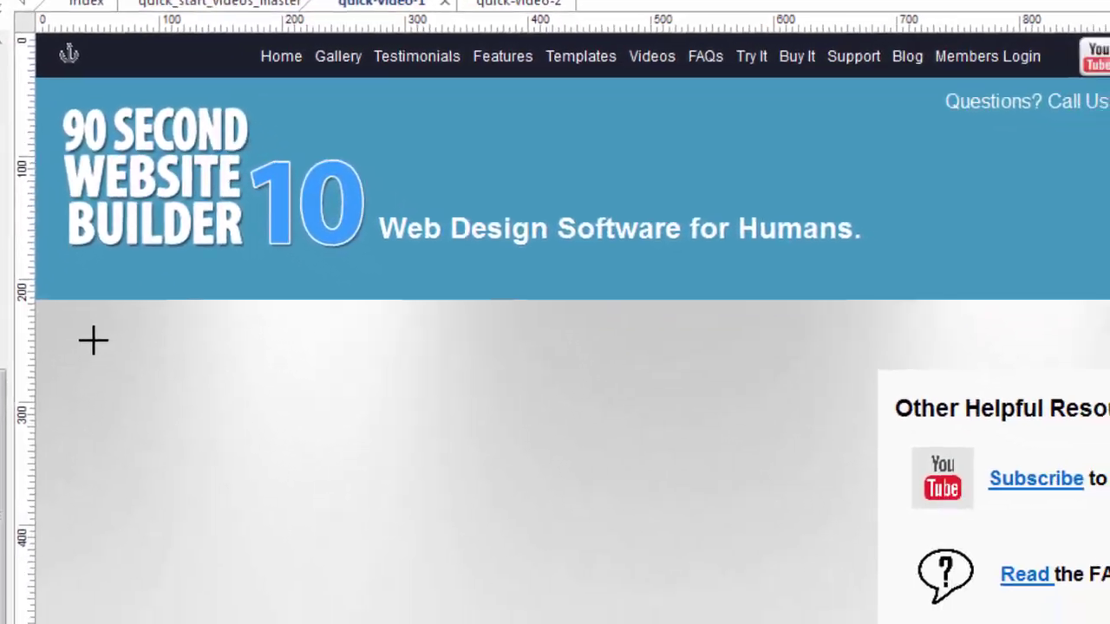
Draw a 590 × 387 YouTube video box at 43, 253 beneath the header.
left_click_drag(243, 499, 917, 623)
left_click_drag(653, 614, 770, 623)
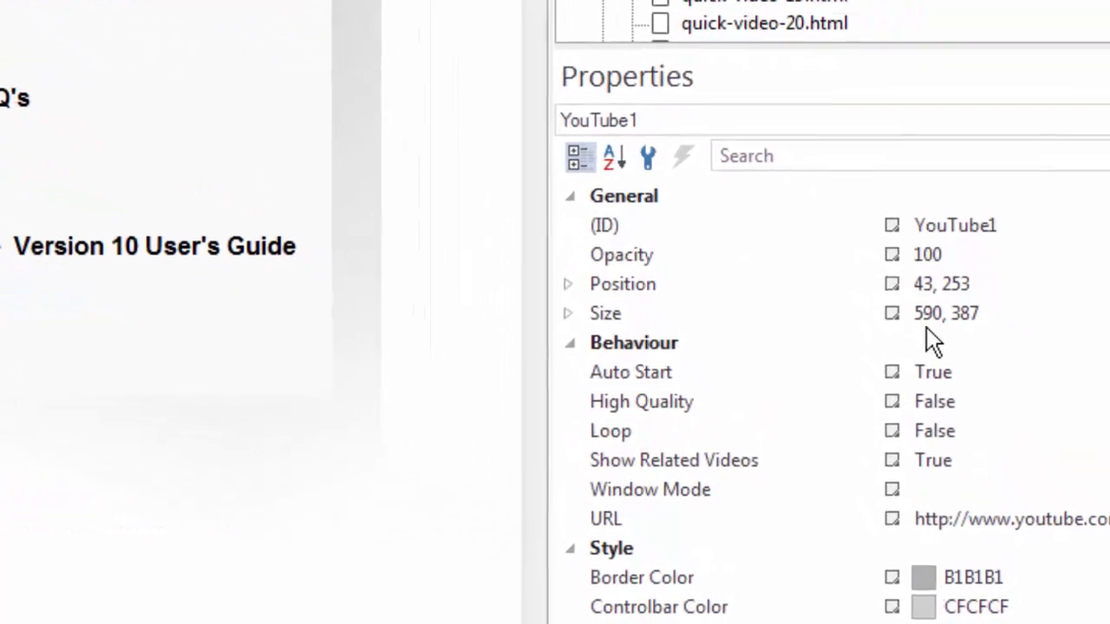
Change the YouTube player's size value to 640 and shift the player left on the page.
left_click(907, 278)
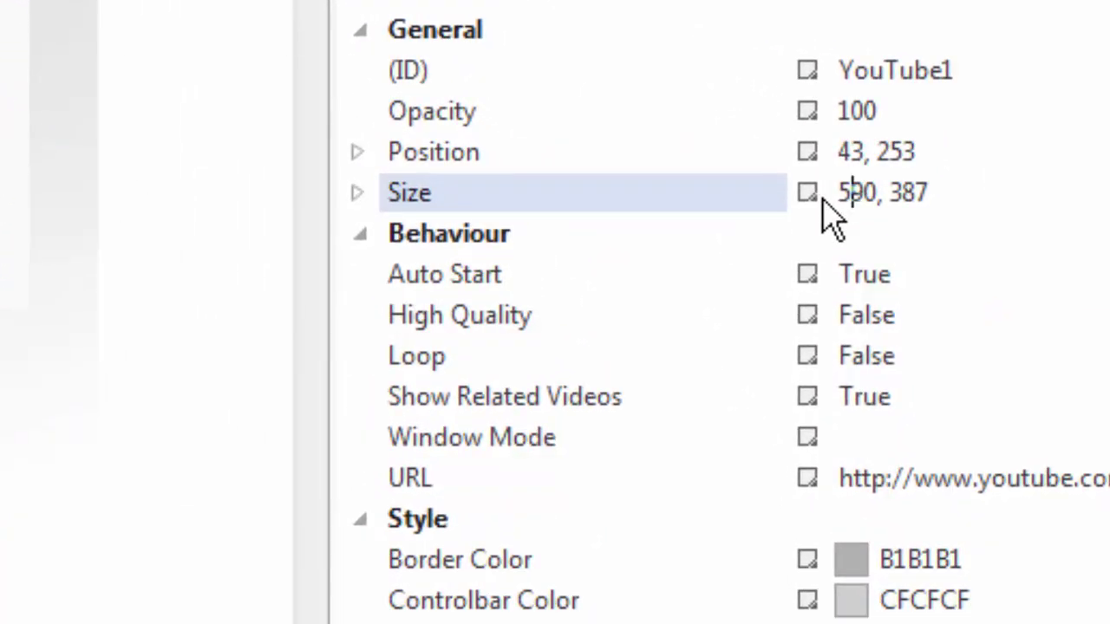
left_click_drag(843, 193, 941, 191)
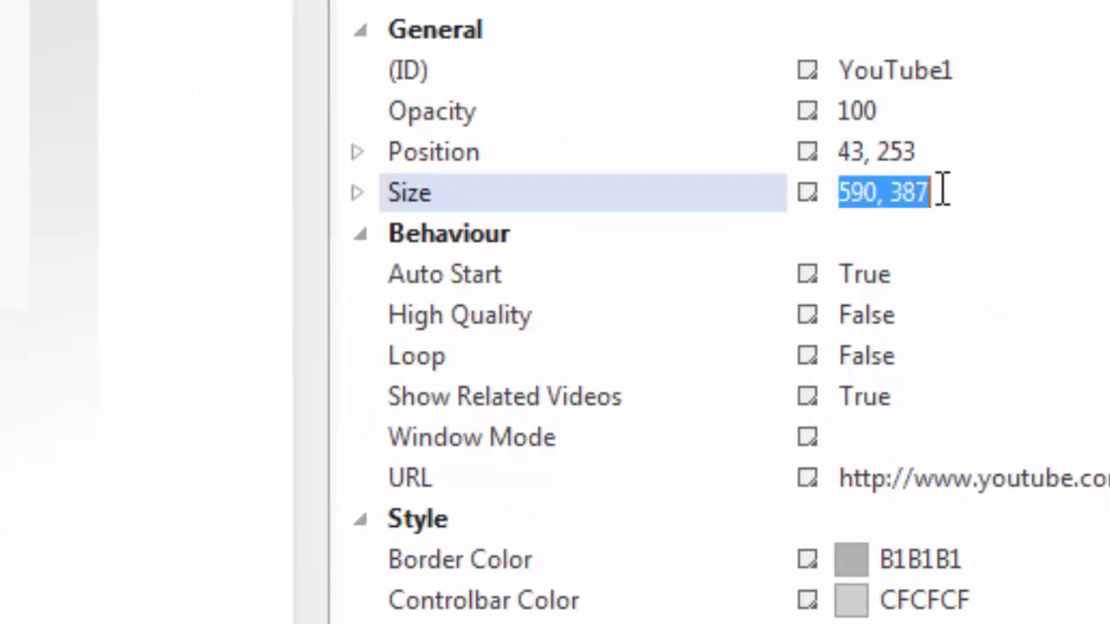
type("640")
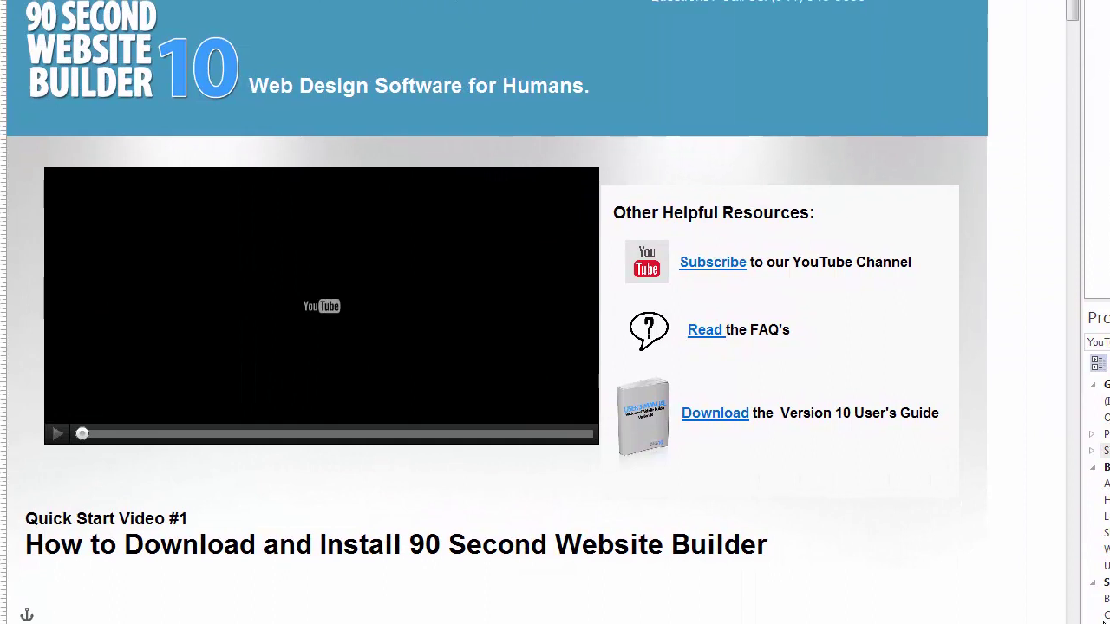
left_click_drag(320, 341, 334, 299)
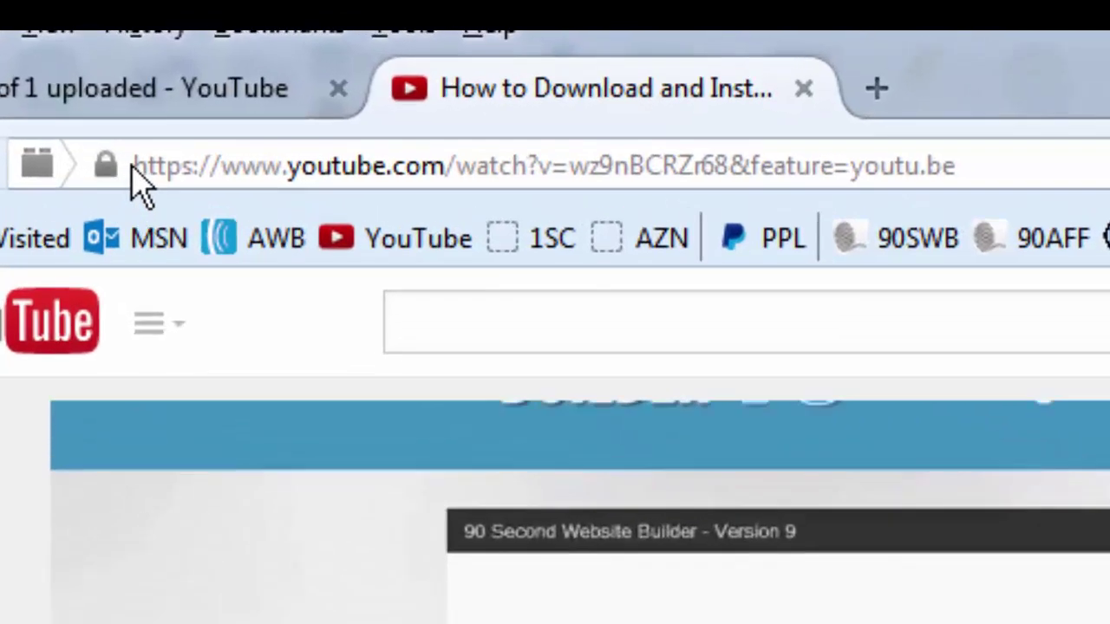
Select the watch URL in Firefox's address bar up to the video id, excluding &feature=youtu.be.
left_click_drag(91, 65, 154, 54)
left_click_drag(293, 139, 1029, 170)
left_click(1029, 171)
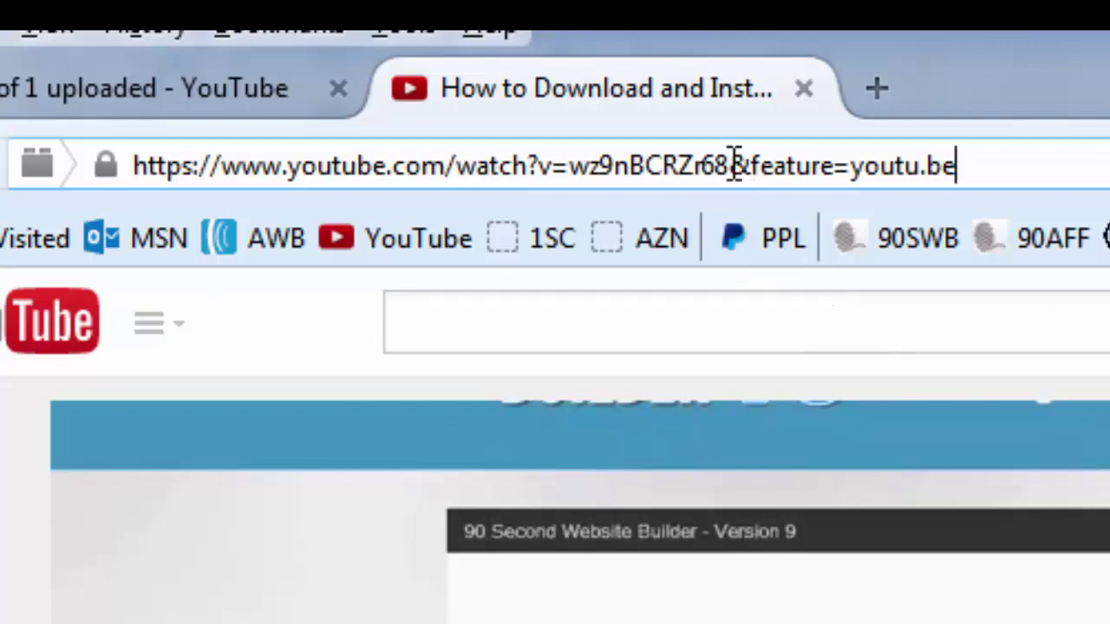
left_click_drag(732, 165, 119, 176)
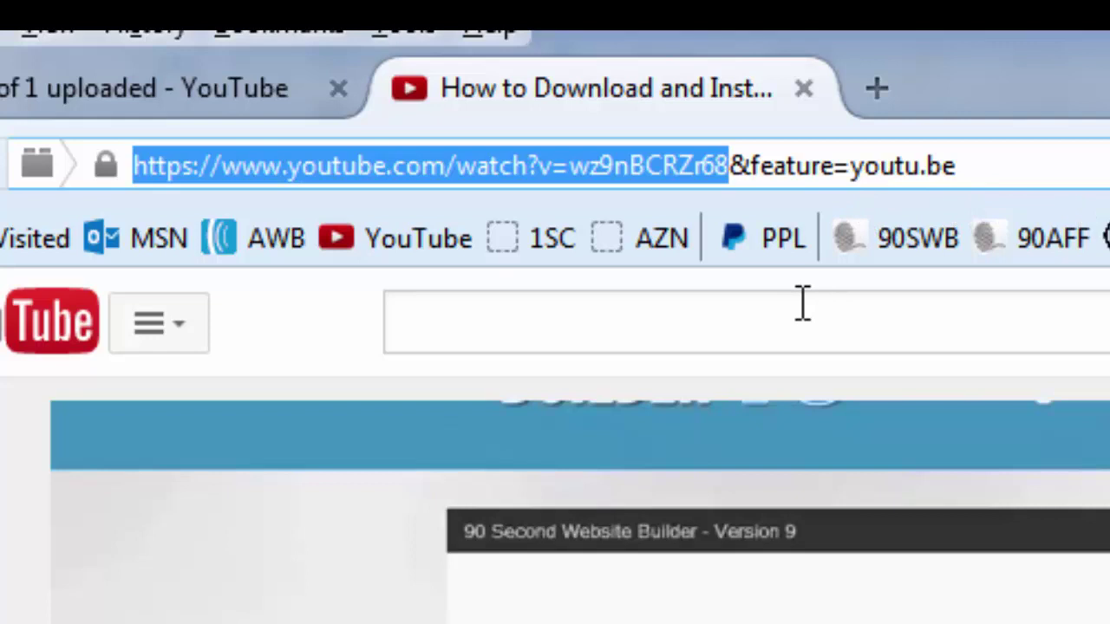
left_click(731, 164)
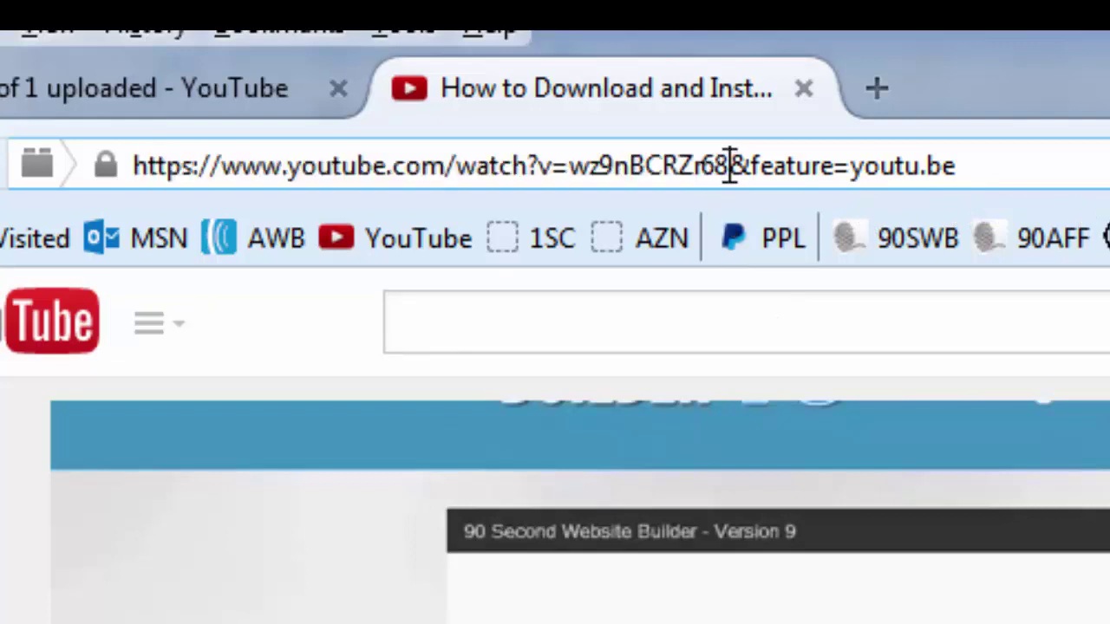
left_click_drag(731, 165, 131, 165)
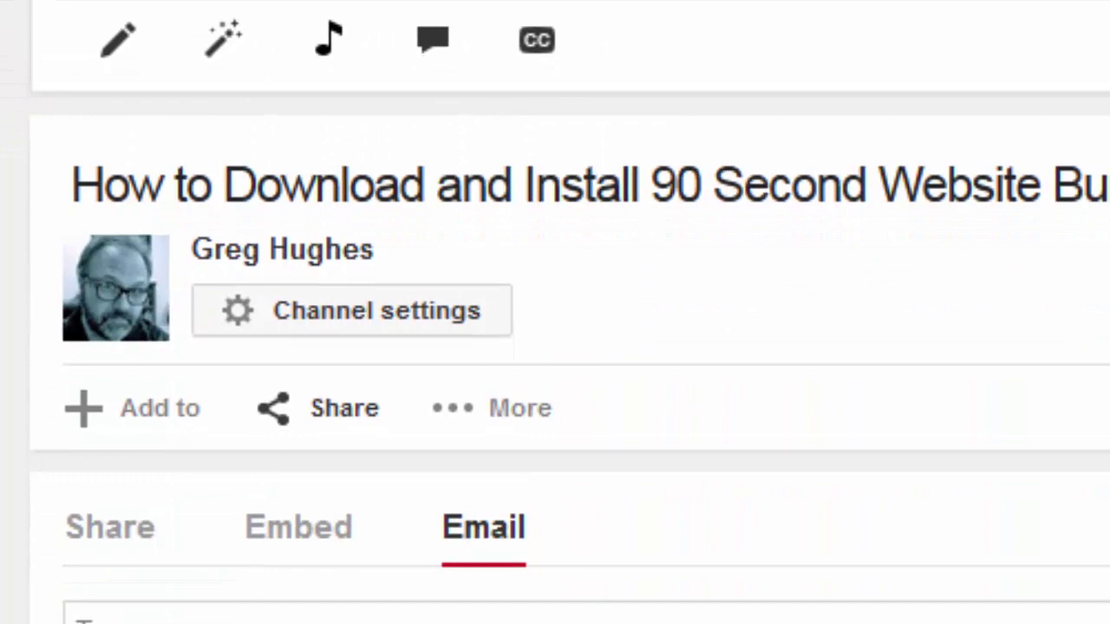
Open the Share panel under the tutorial video to reveal its youtu.be short link.
left_click(139, 282)
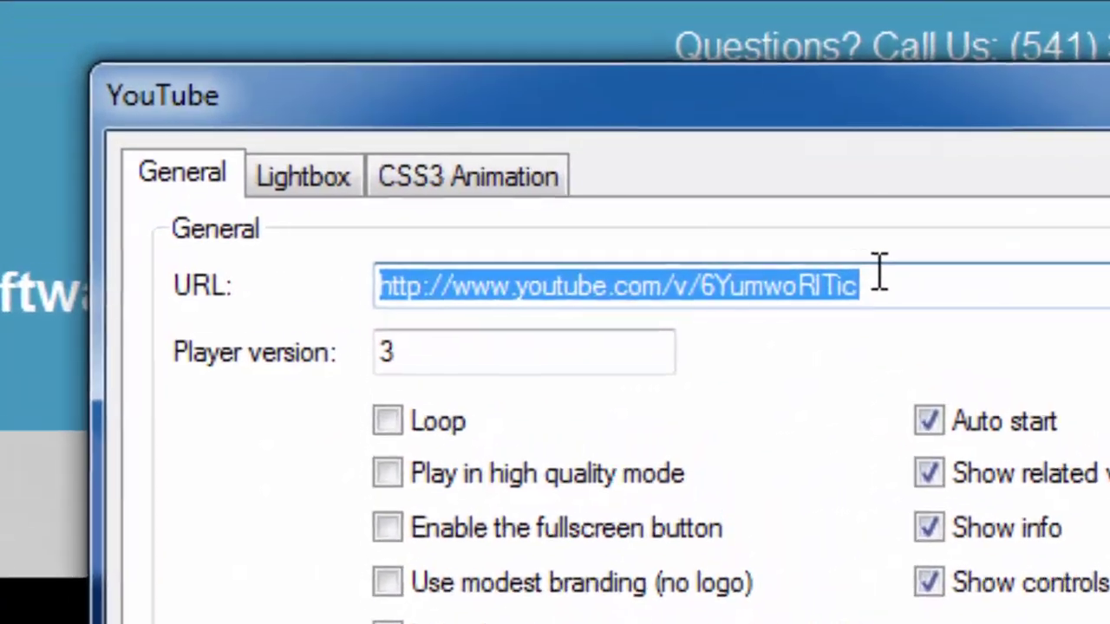
type("http://youtu.be/wz9nBCRZr68")
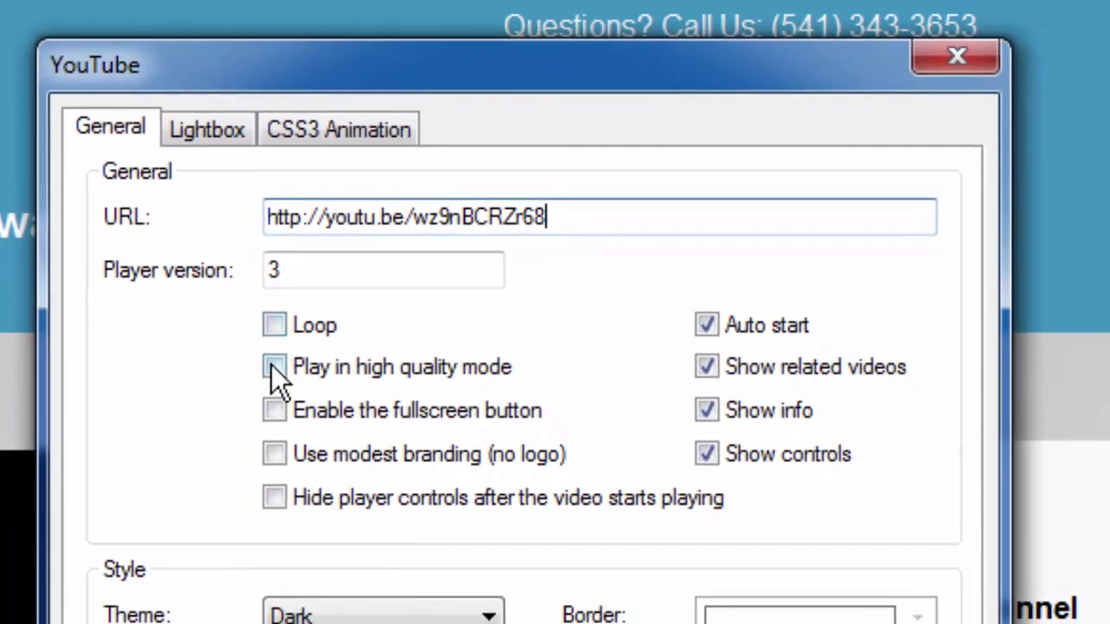
left_click(292, 390)
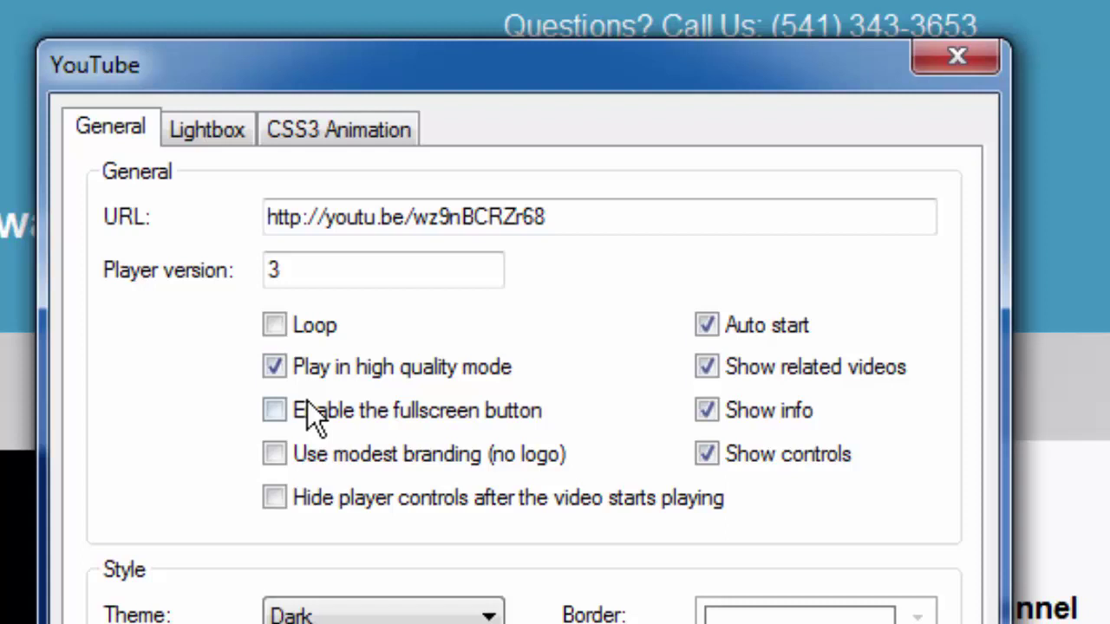
left_click(275, 456)
left_click(708, 327)
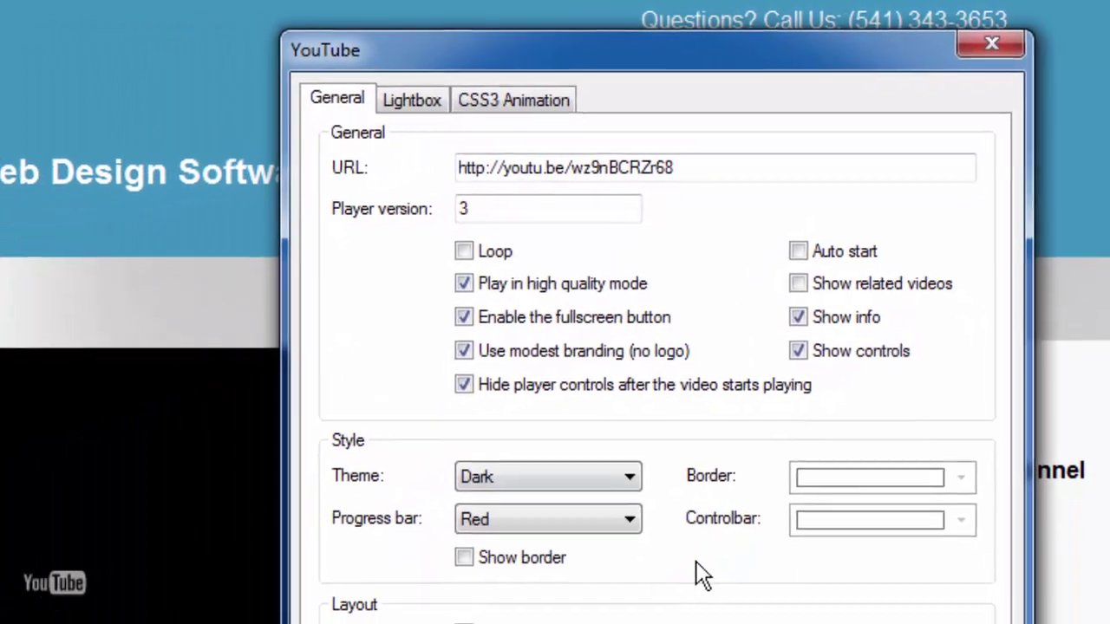
left_click(896, 587)
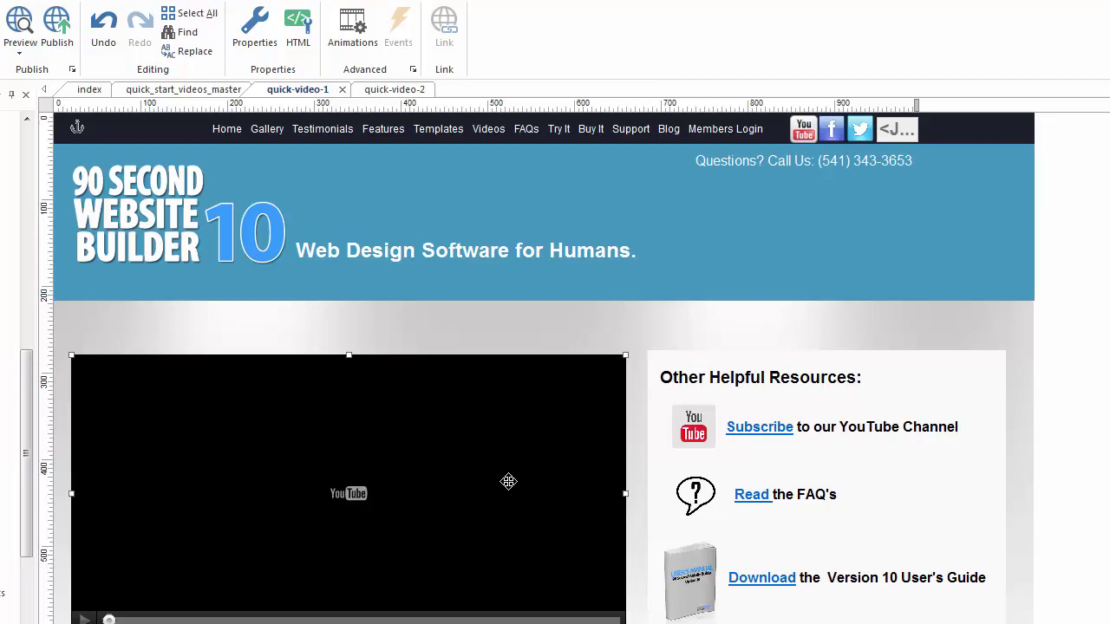
key("F5")
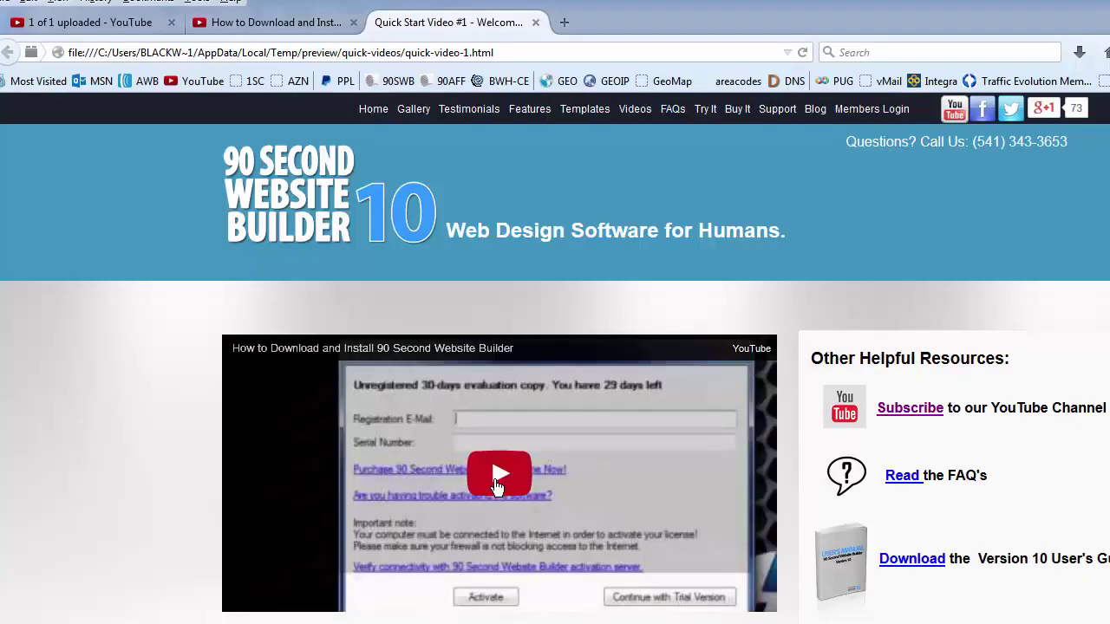
left_click(501, 481)
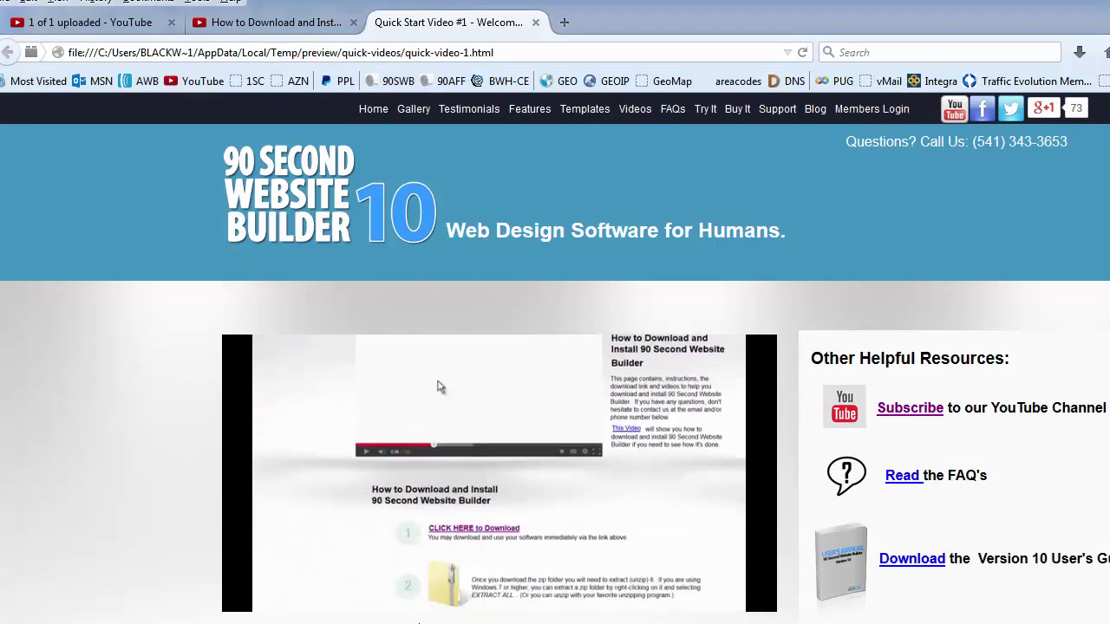
left_click(245, 599)
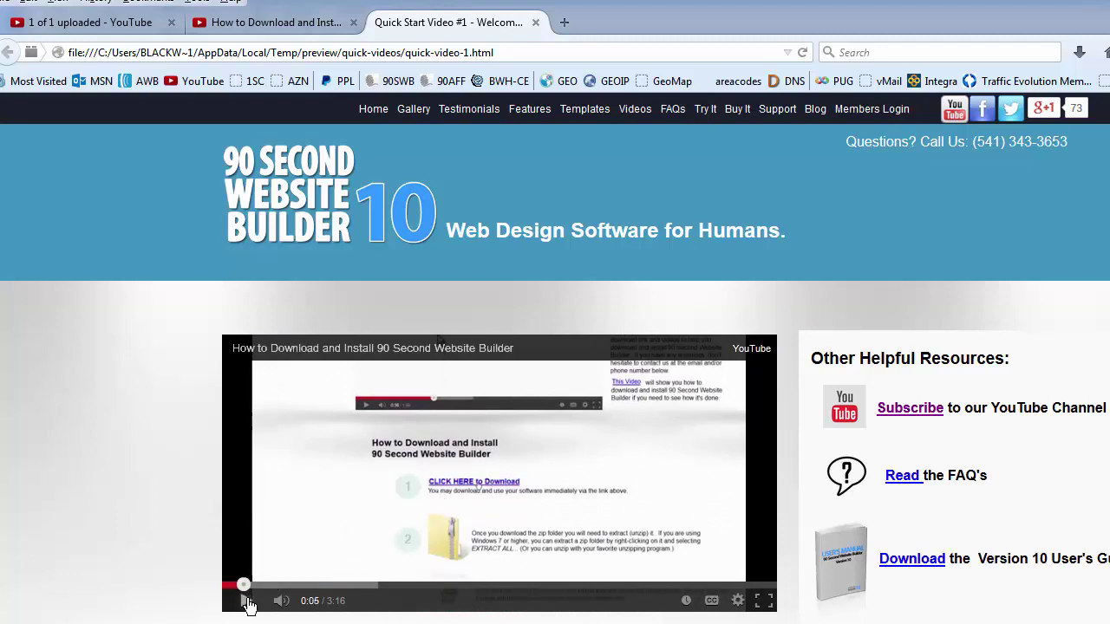
left_click(536, 24)
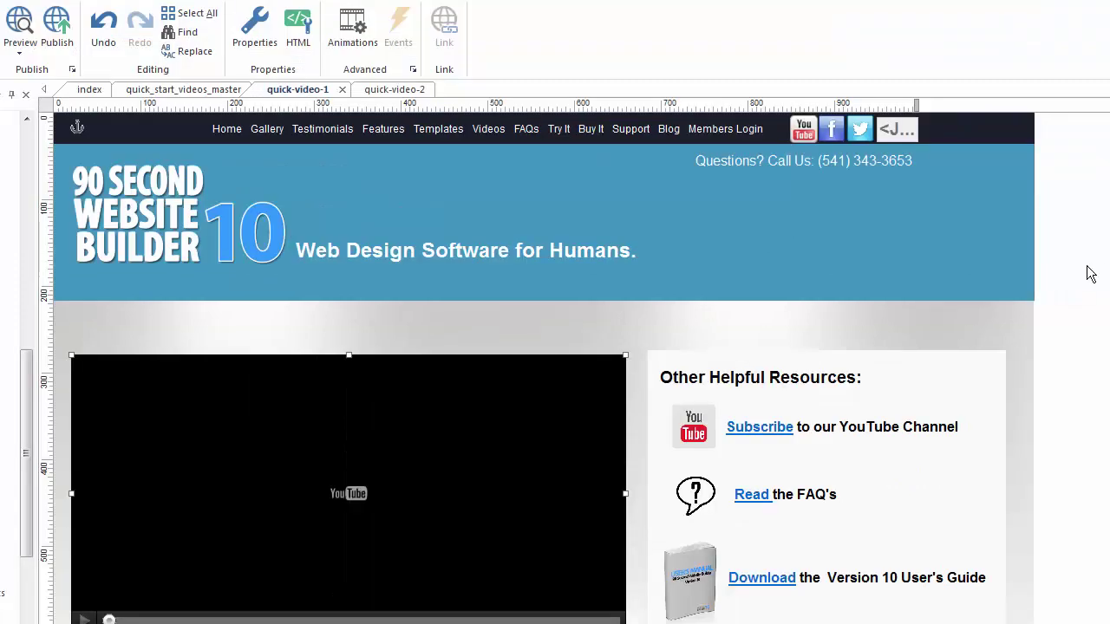
Enable lightbox display for the player, using video-x-generic-2 as the clapperboard preview image.
double_click(380, 445)
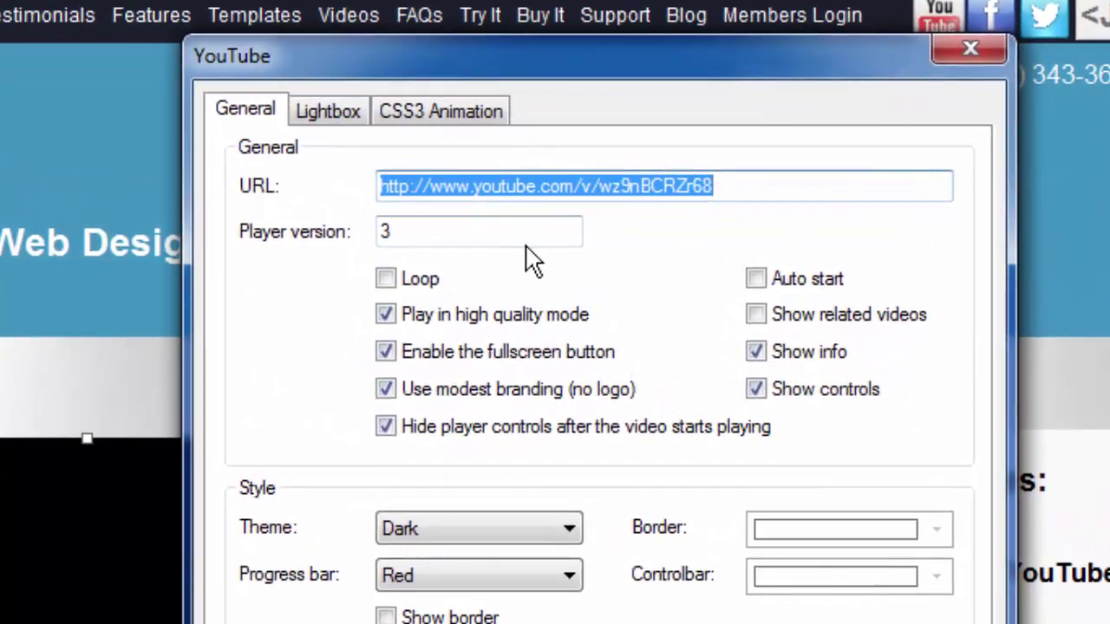
left_click(329, 118)
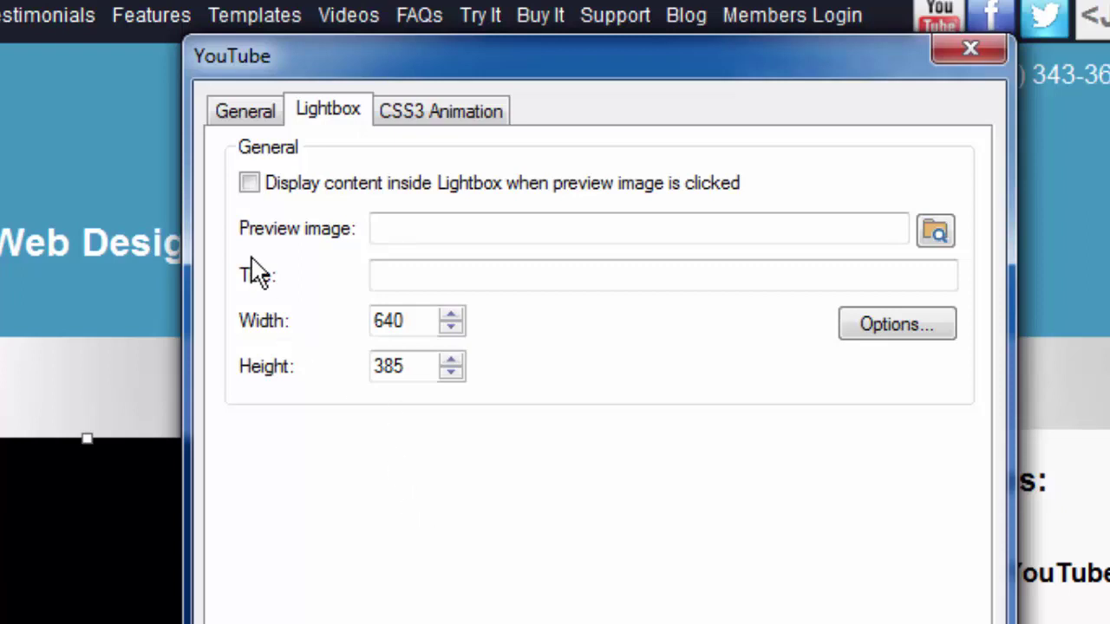
left_click(248, 184)
left_click(936, 234)
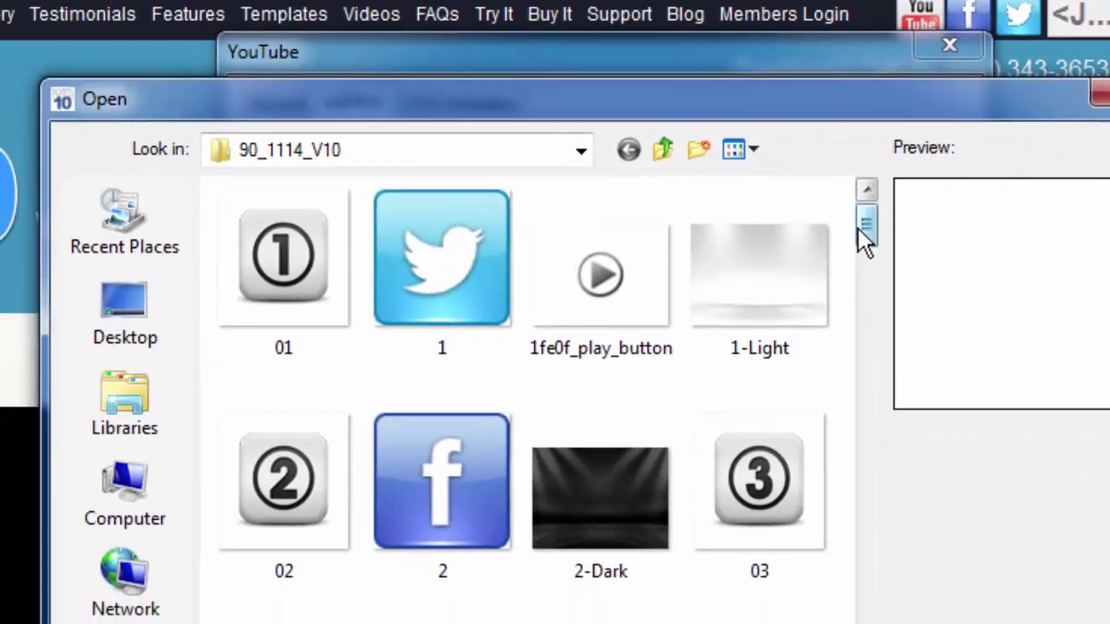
left_click_drag(850, 243, 870, 426)
left_click_drag(849, 378, 852, 623)
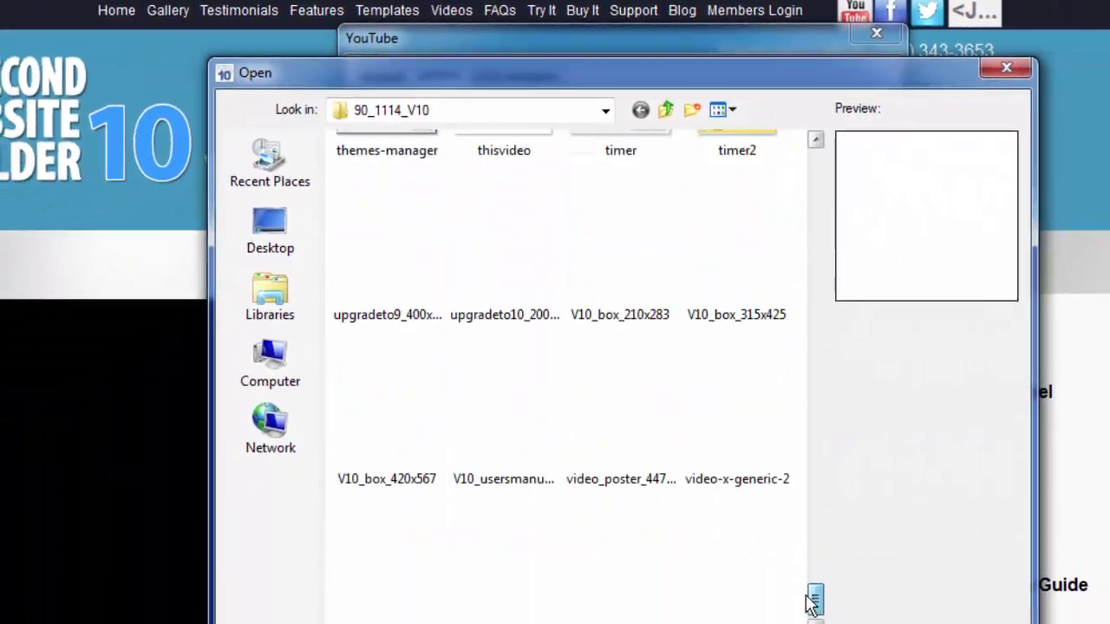
left_click(733, 447)
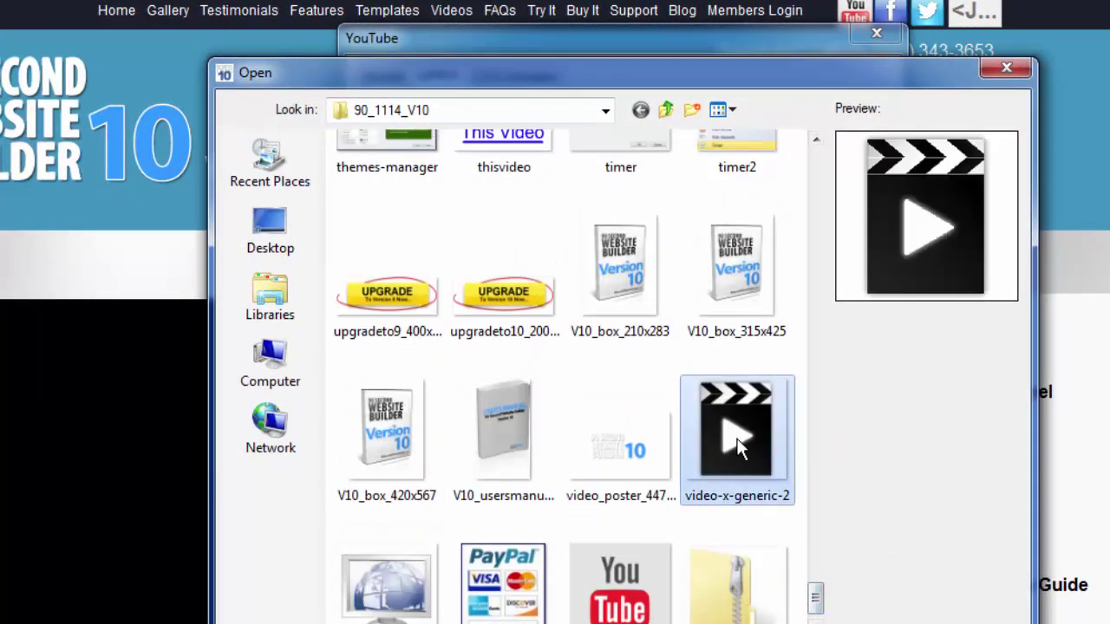
double_click(689, 407)
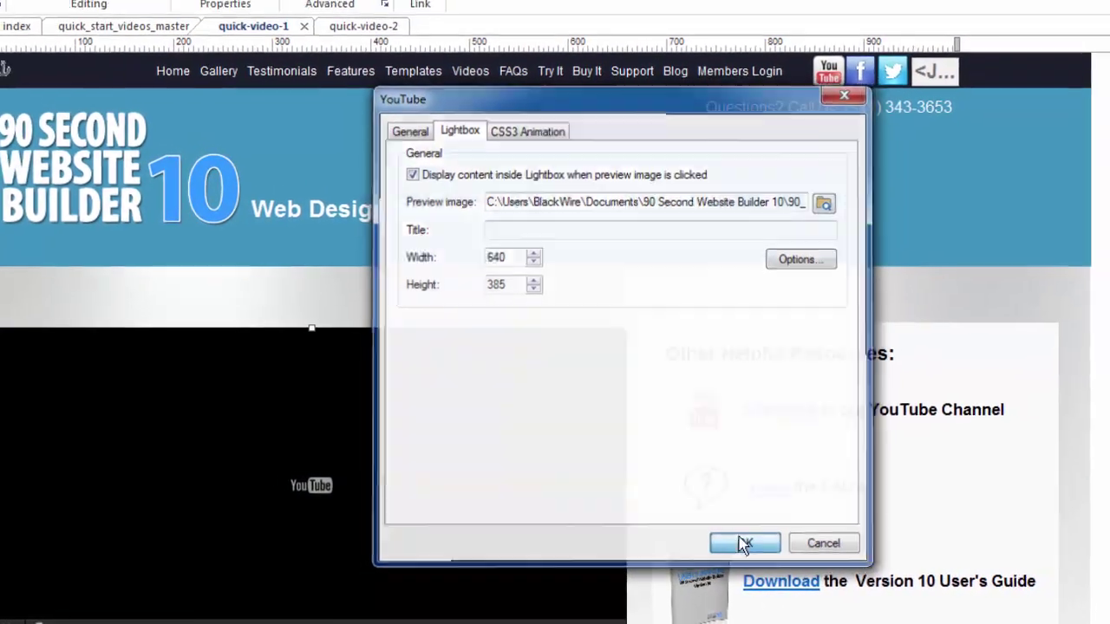
left_click(744, 548)
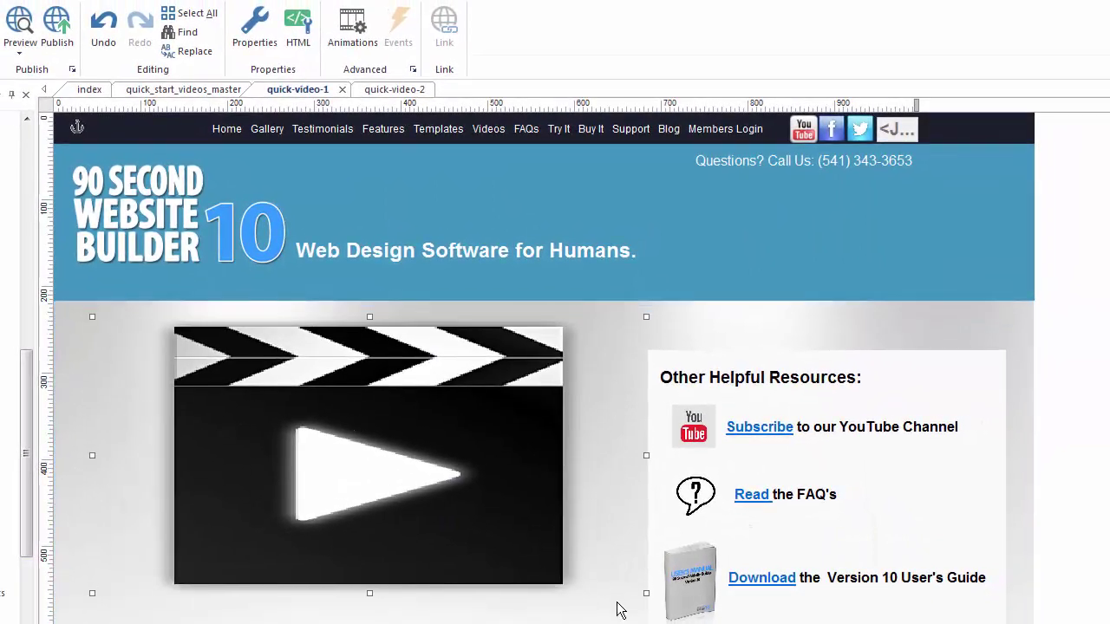
Shrink the clapperboard to a small icon on the grey container and preview the page with F5.
left_click_drag(644, 594, 235, 436)
left_click_drag(201, 391, 387, 481)
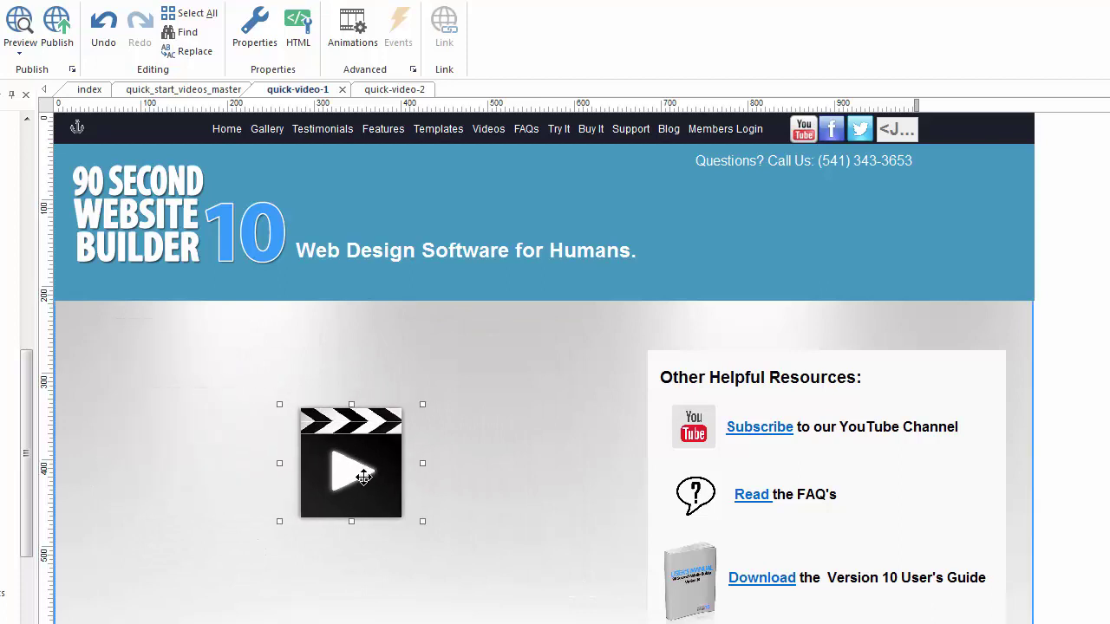
left_click(544, 440)
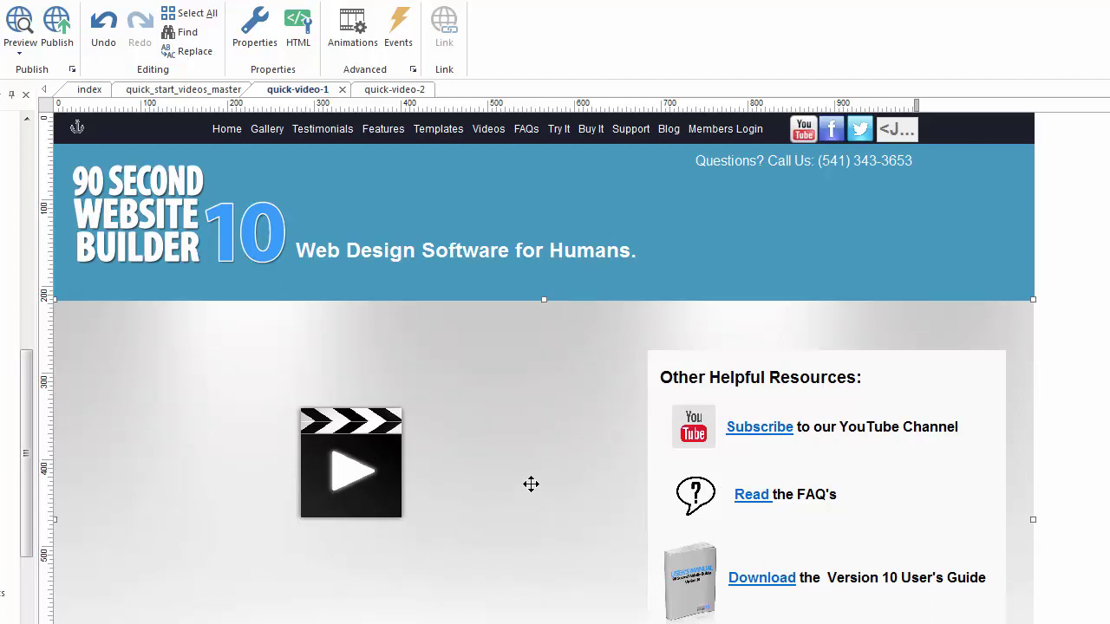
key("F5")
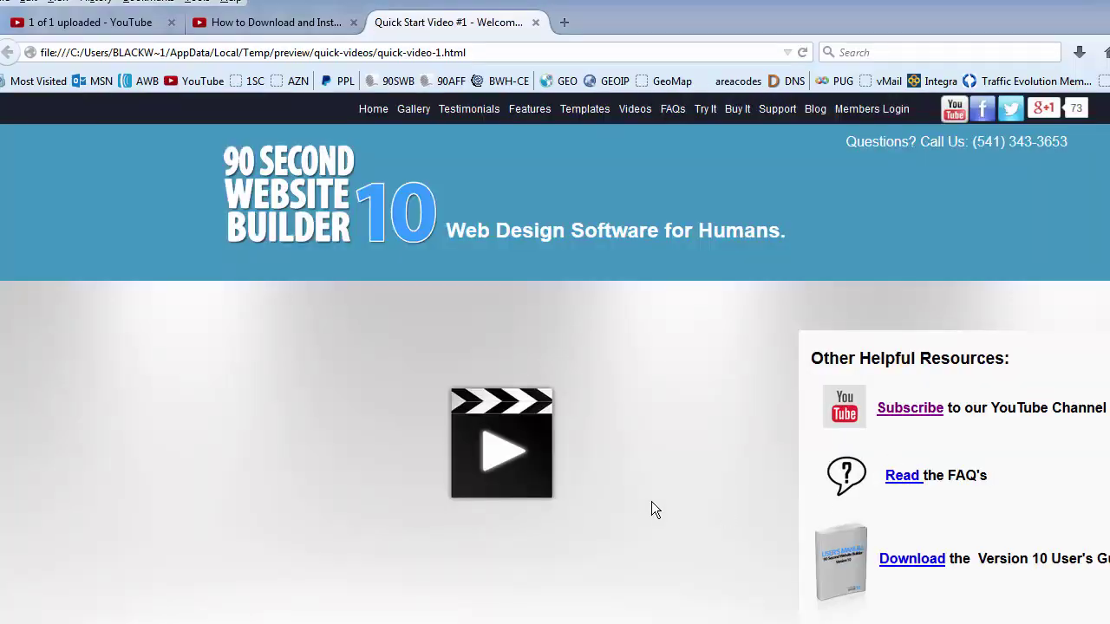
Open the clapperboard's lightbox, play and pause the tutorial, close it, then close the Firefox preview.
left_click(504, 458)
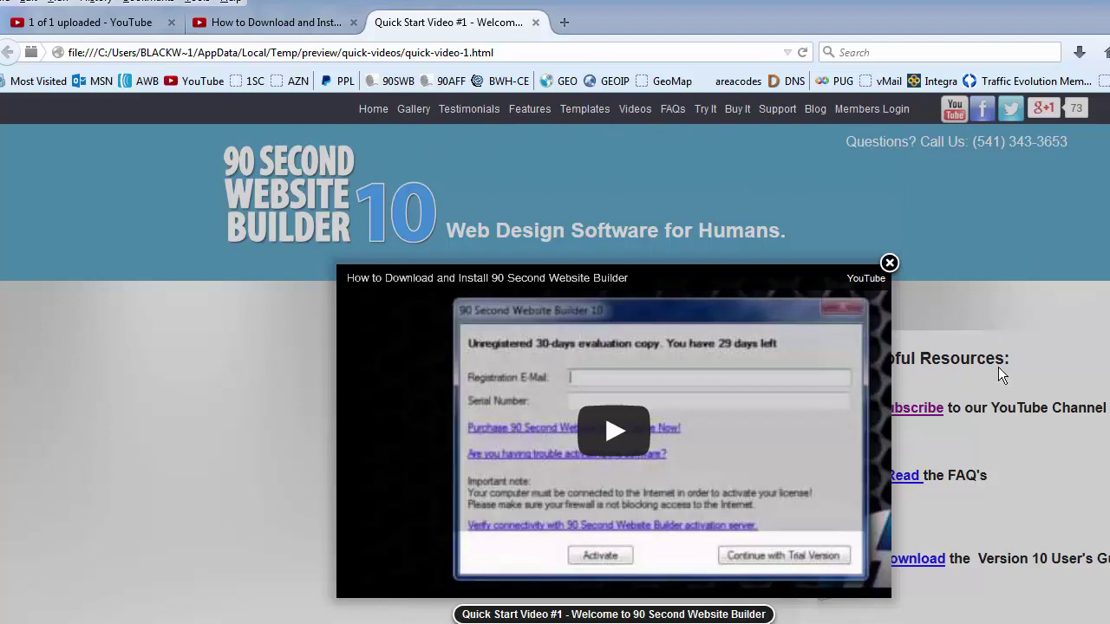
left_click(612, 436)
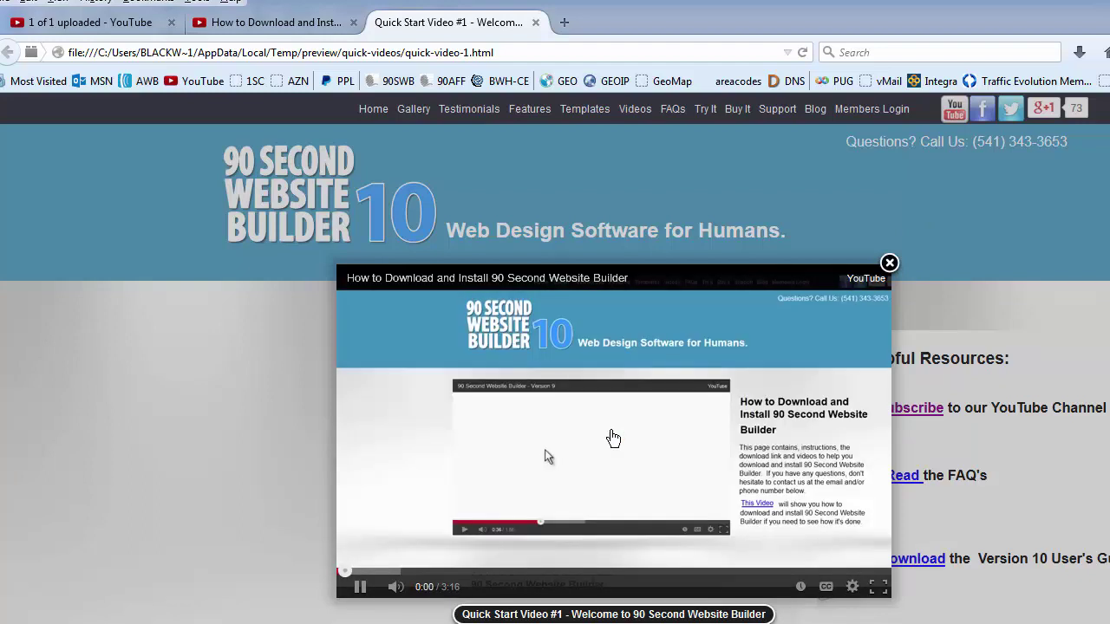
left_click(360, 587)
left_click(889, 263)
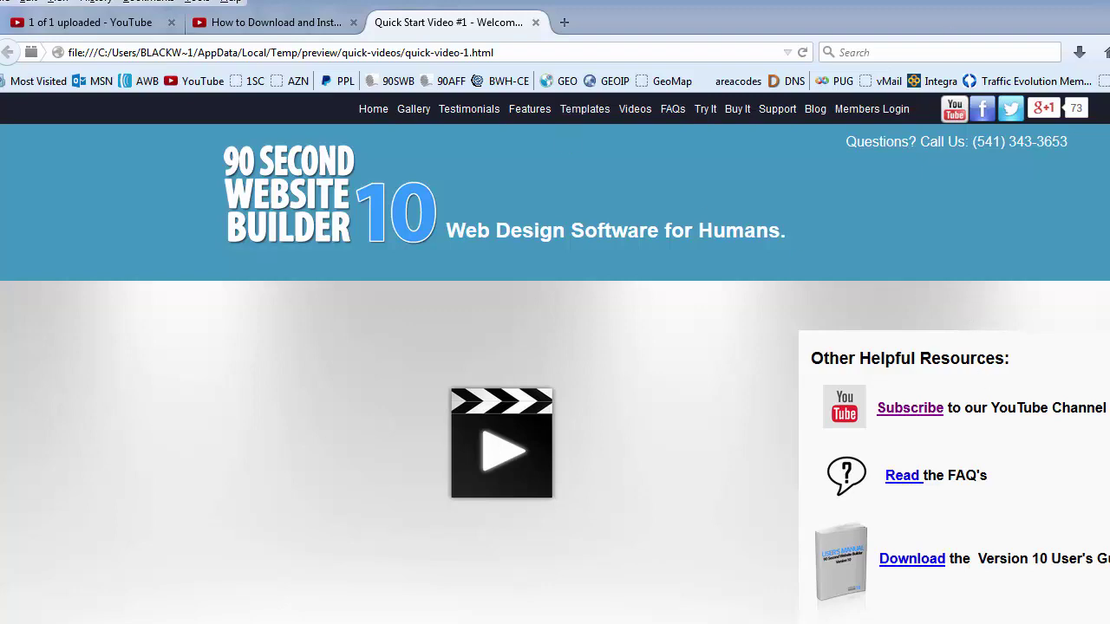
key("alt+F4")
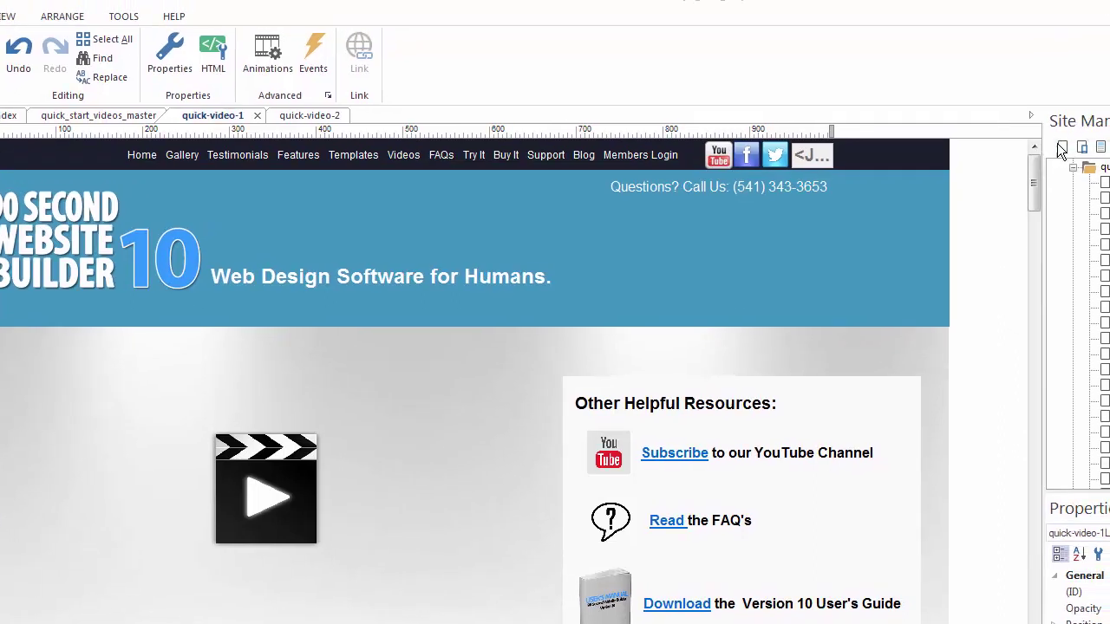
Create blank page6 and draw a YouTube video box near its top.
left_click(1061, 149)
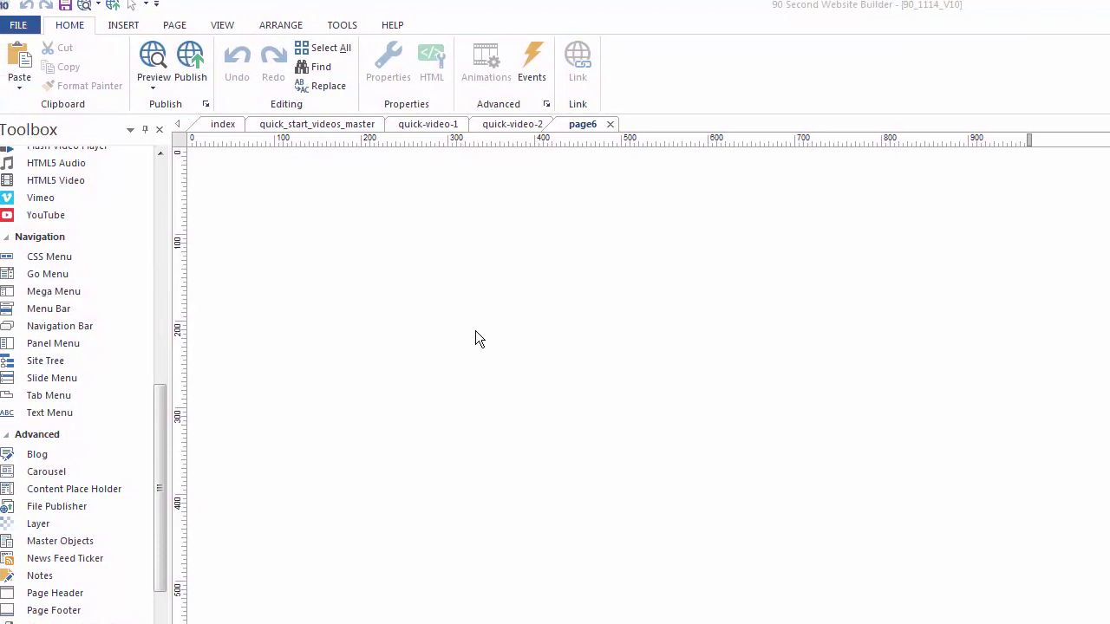
left_click(48, 217)
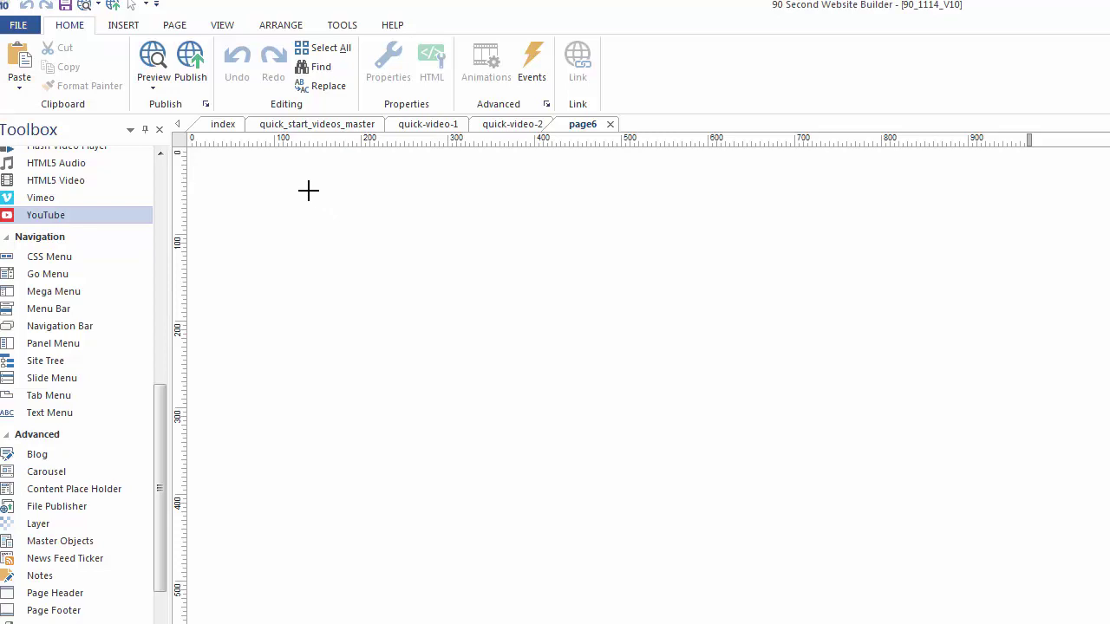
mouse_move(307, 191)
left_mouse_down()
mouse_move(495, 287)
mouse_move(510, 360)
left_mouse_up()
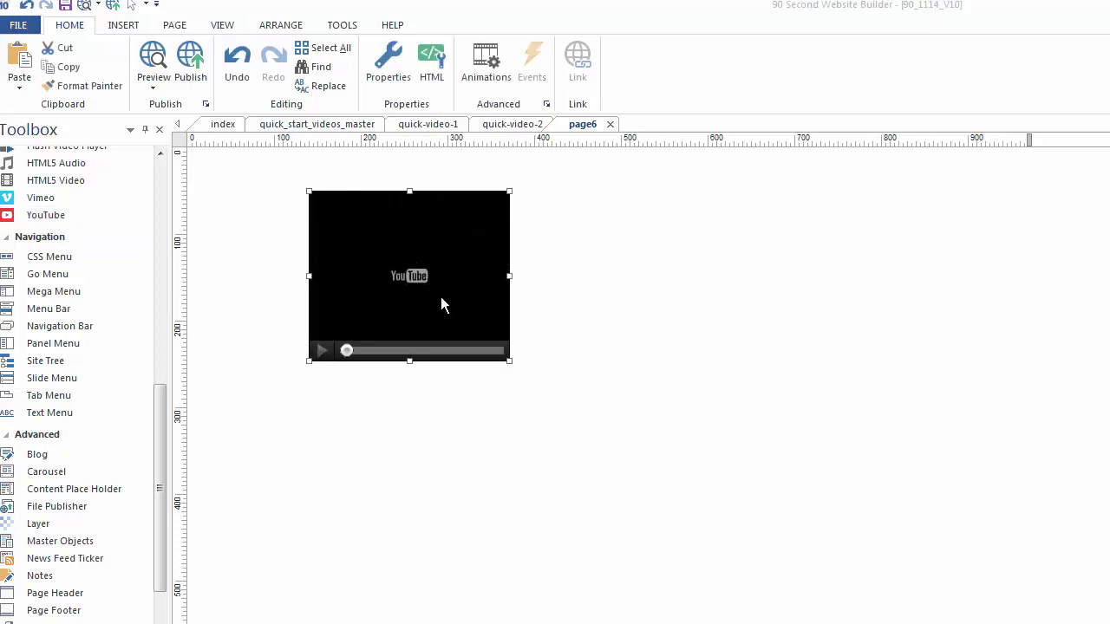
double_click(440, 296)
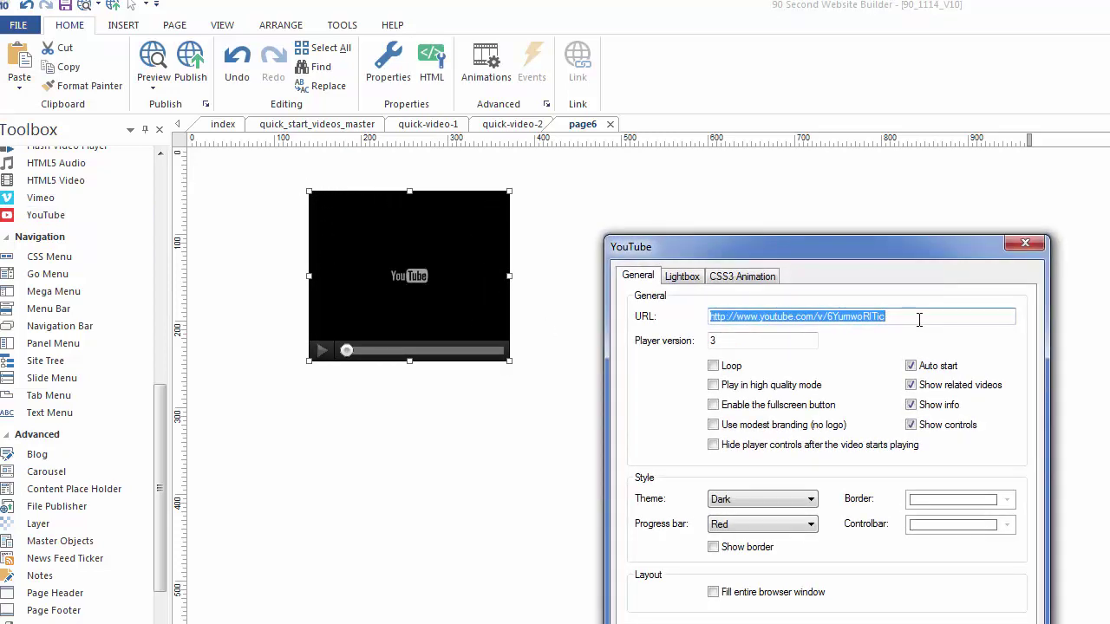
type("http://youtu.be/wz9nBCRZr68")
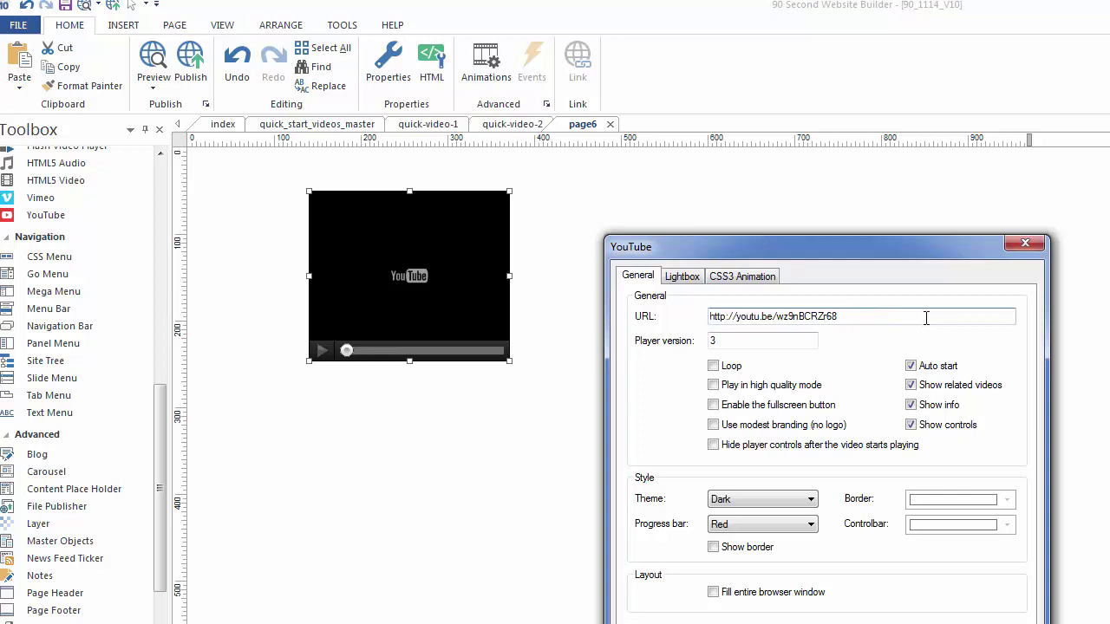
left_click_drag(853, 253, 845, 204)
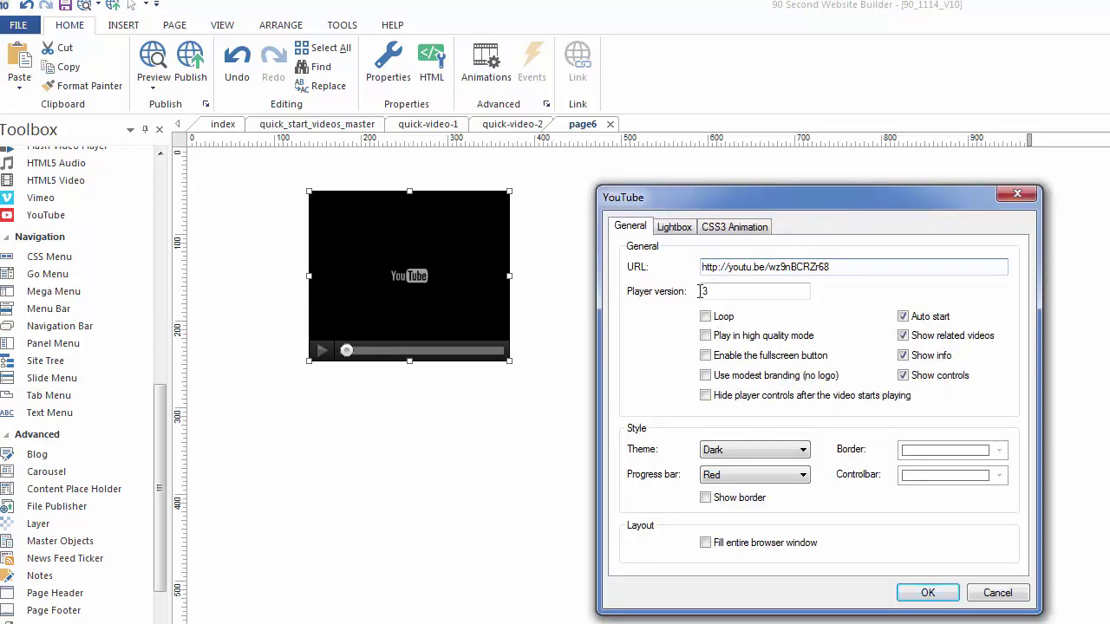
left_click(705, 335)
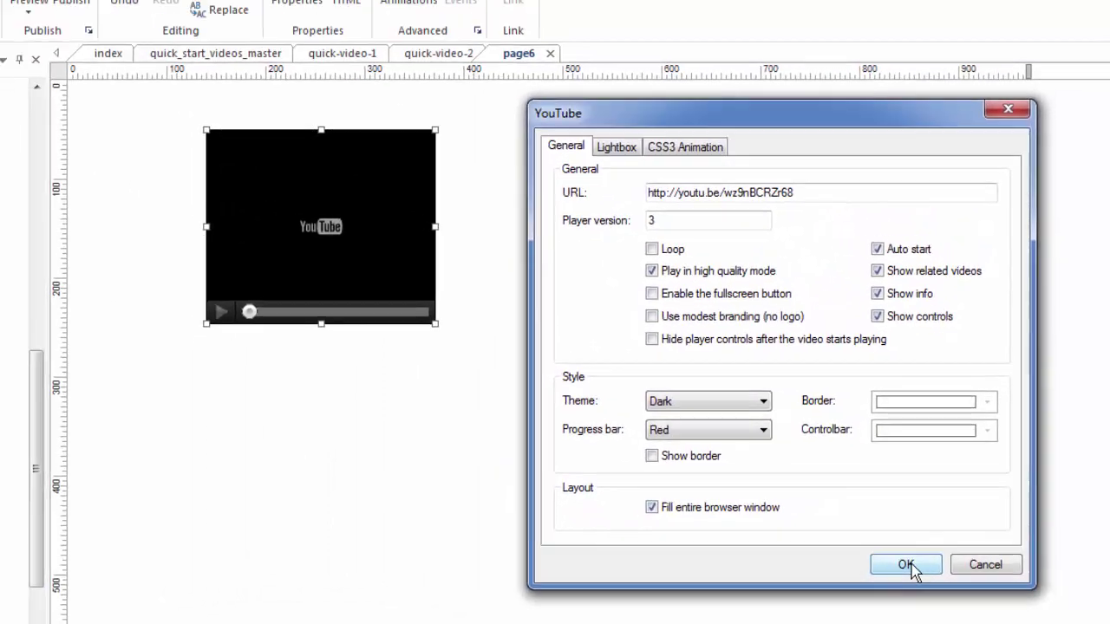
left_click(906, 566)
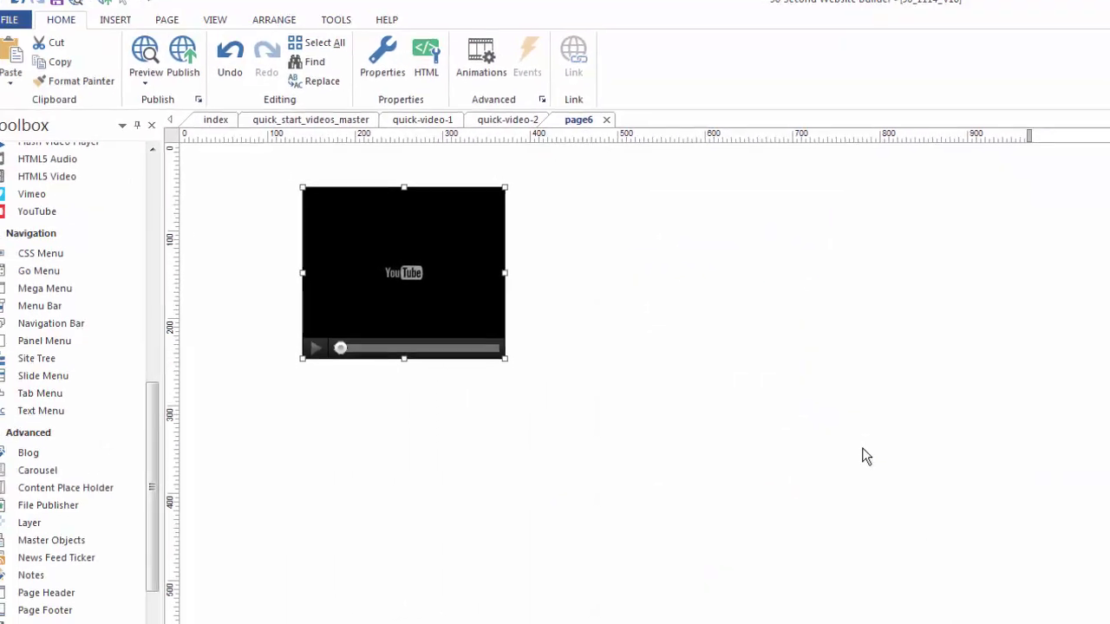
left_click_drag(428, 300, 292, 262)
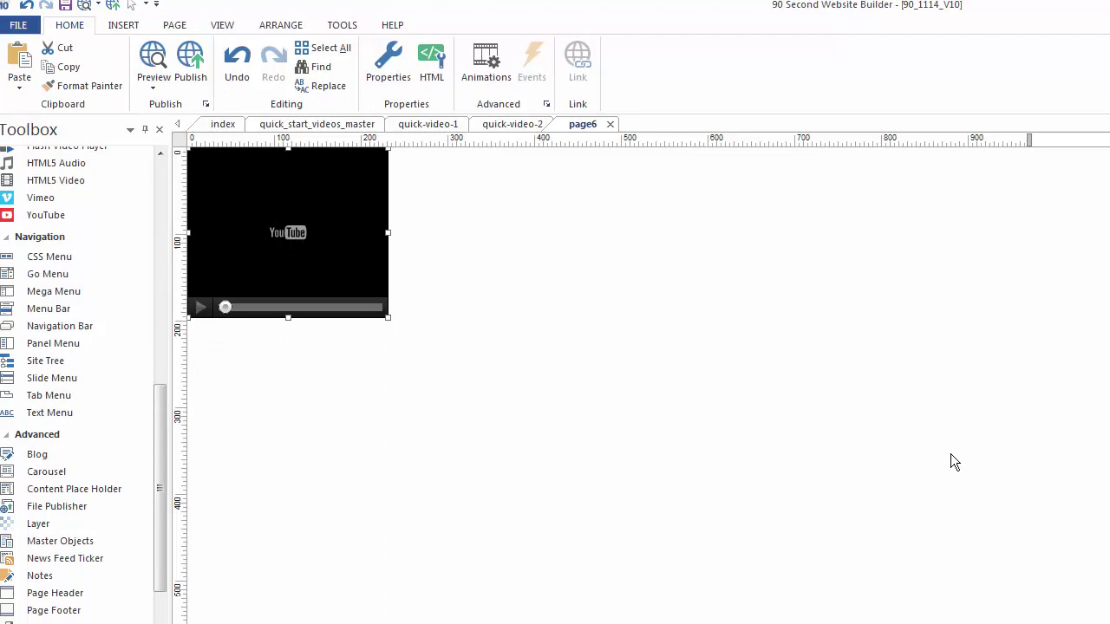
key("F5")
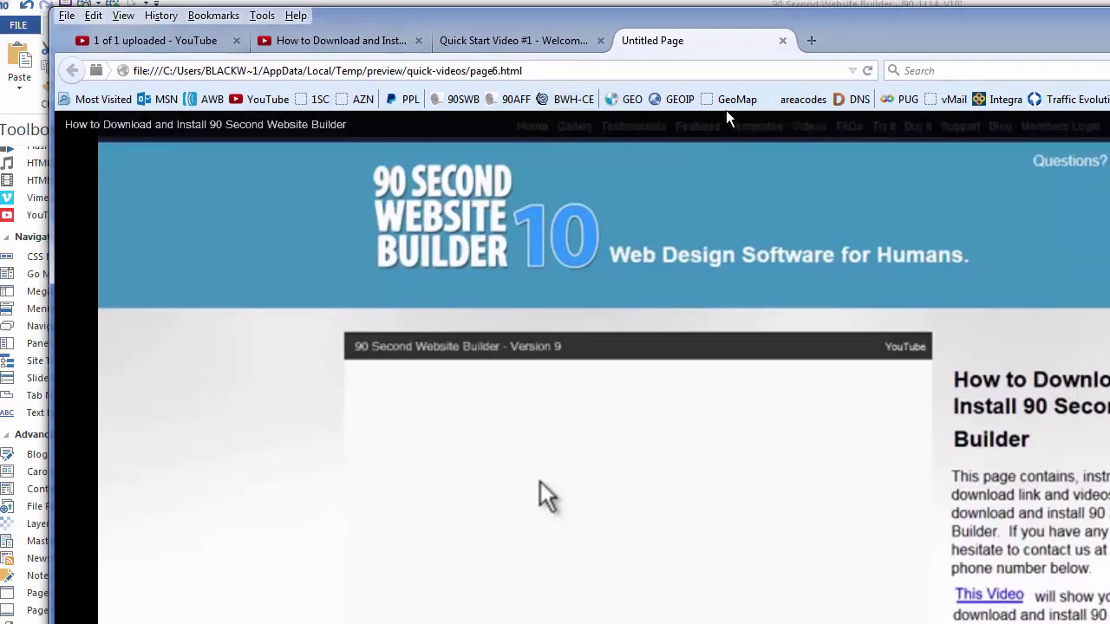
Scroll the page6 preview and follow the download link shown in the video.
scroll(731, 117, "down", 4)
left_click_drag(1109, 132, 1084, 130)
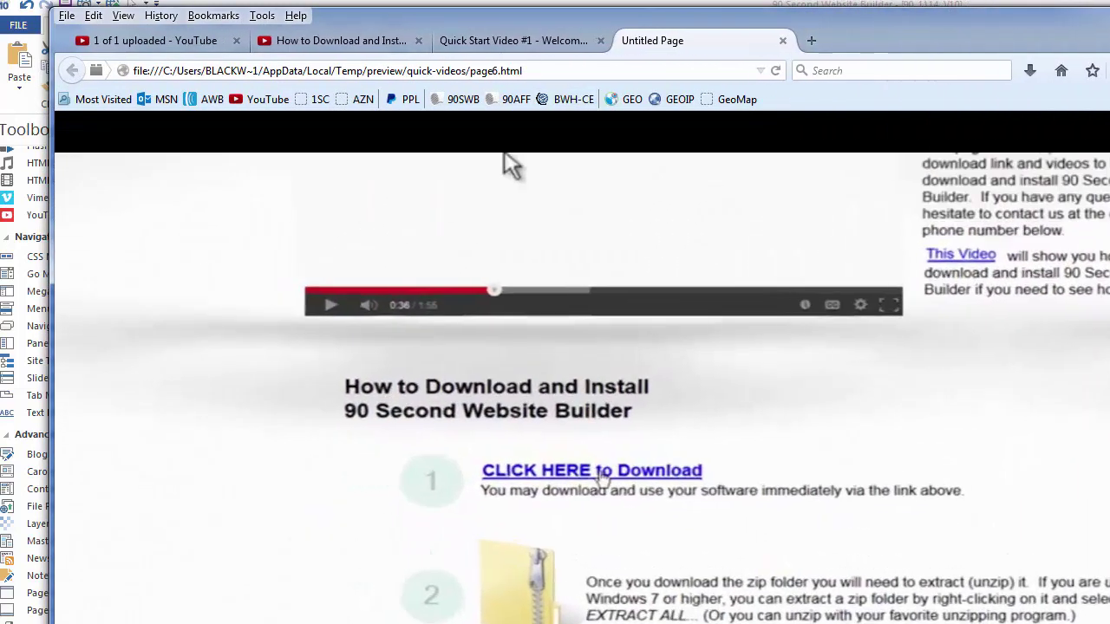
left_click(524, 459)
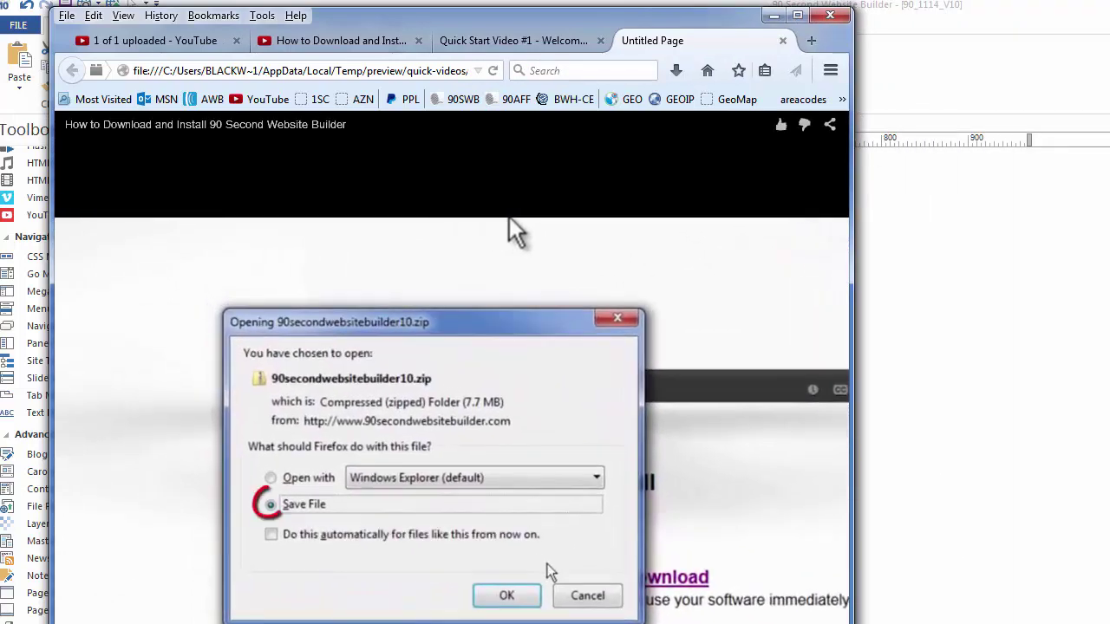
Resize the Firefox window to confirm the video scales, pausing it, then close the page6 preview.
left_click_drag(853, 622, 867, 595)
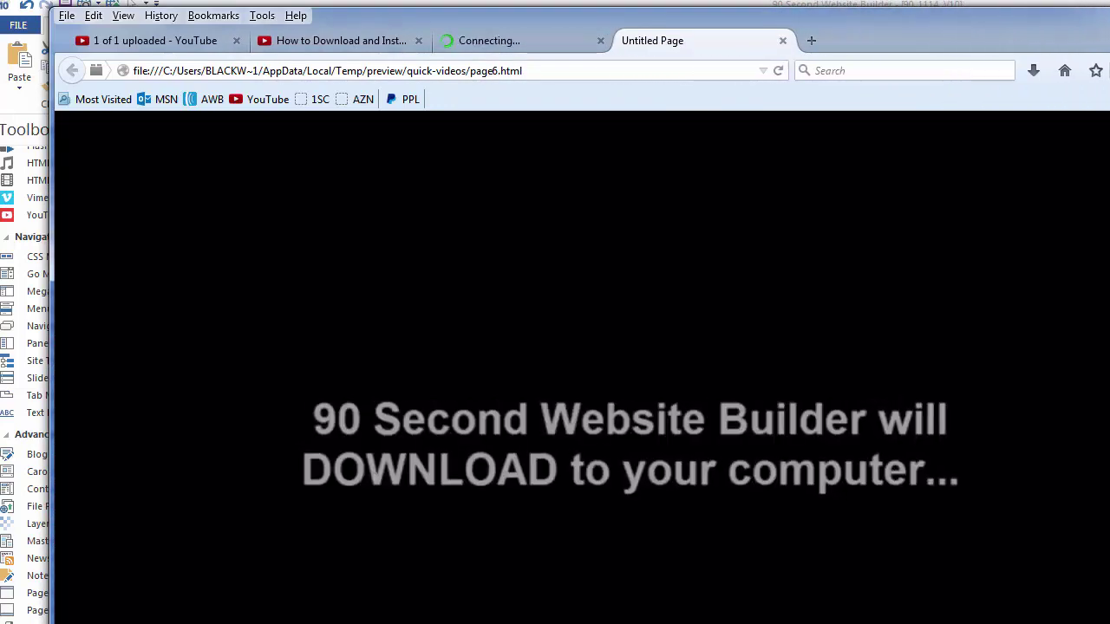
left_click_drag(1108, 623, 1057, 612)
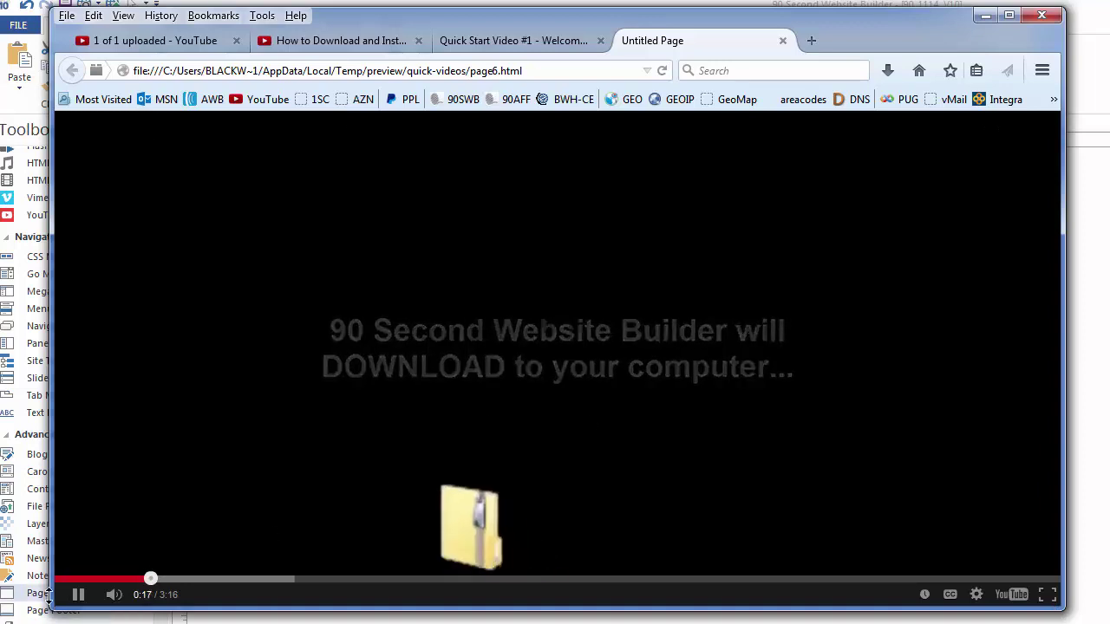
left_click(76, 595)
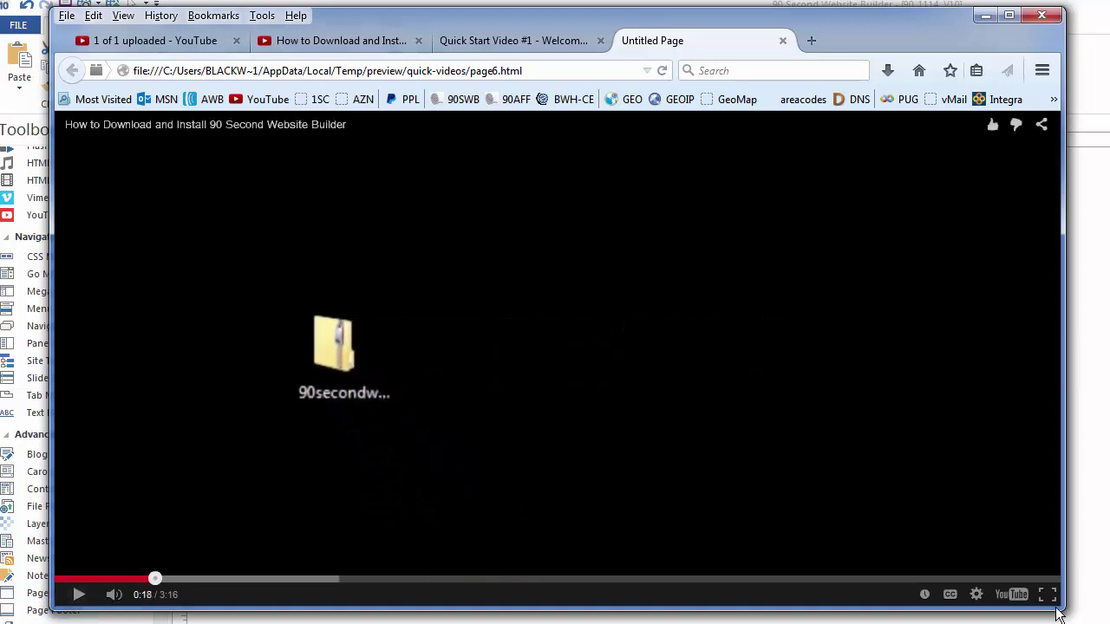
left_click_drag(1060, 609, 1109, 623)
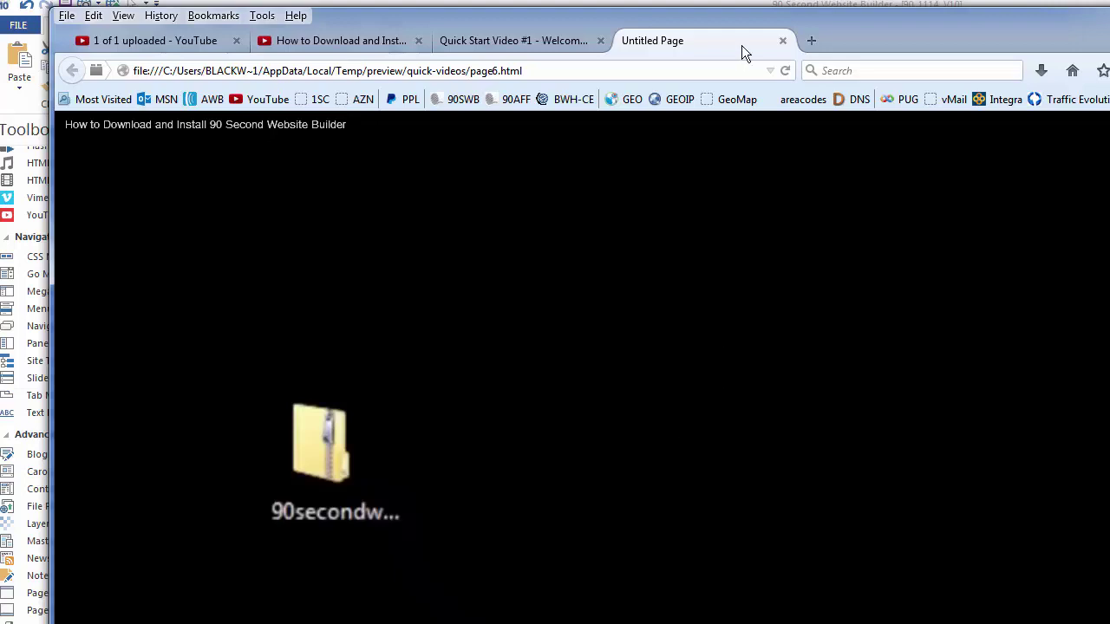
left_click(782, 40)
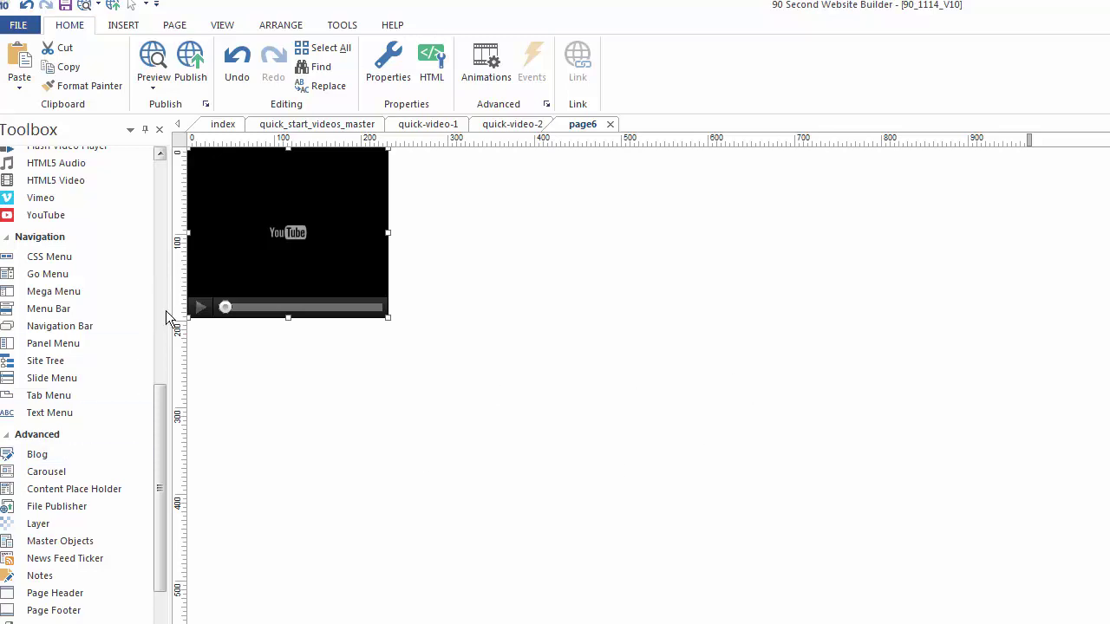
Insert the Twitter icon image on page6, move it right and down, and preview with F5.
left_click_drag(157, 435, 154, 169)
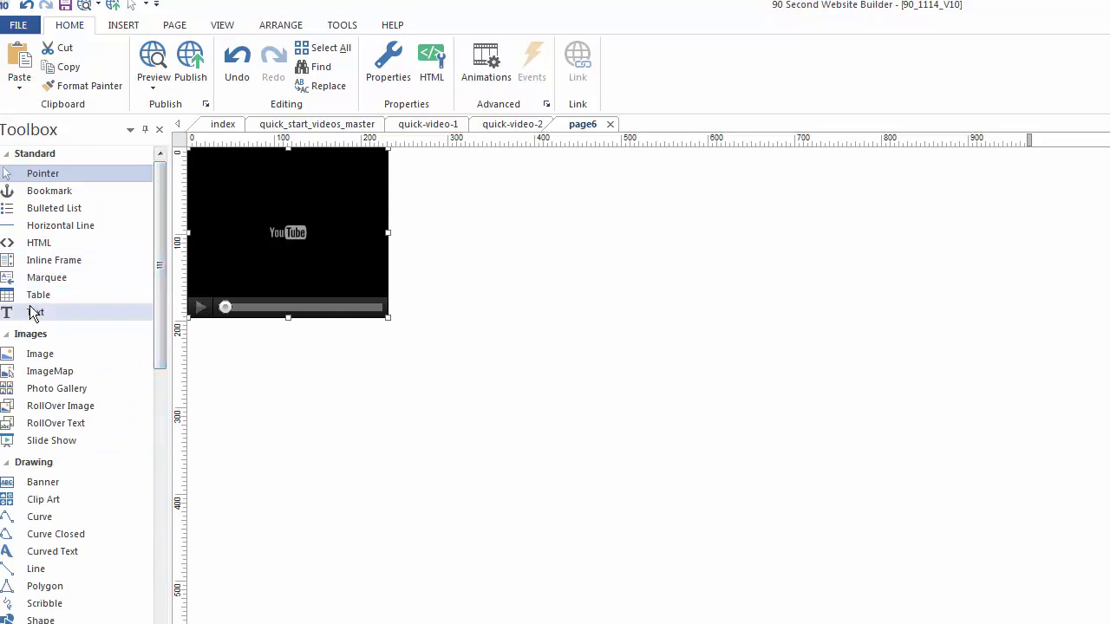
left_click(34, 354)
left_click_drag(493, 198, 759, 413)
left_click(735, 388)
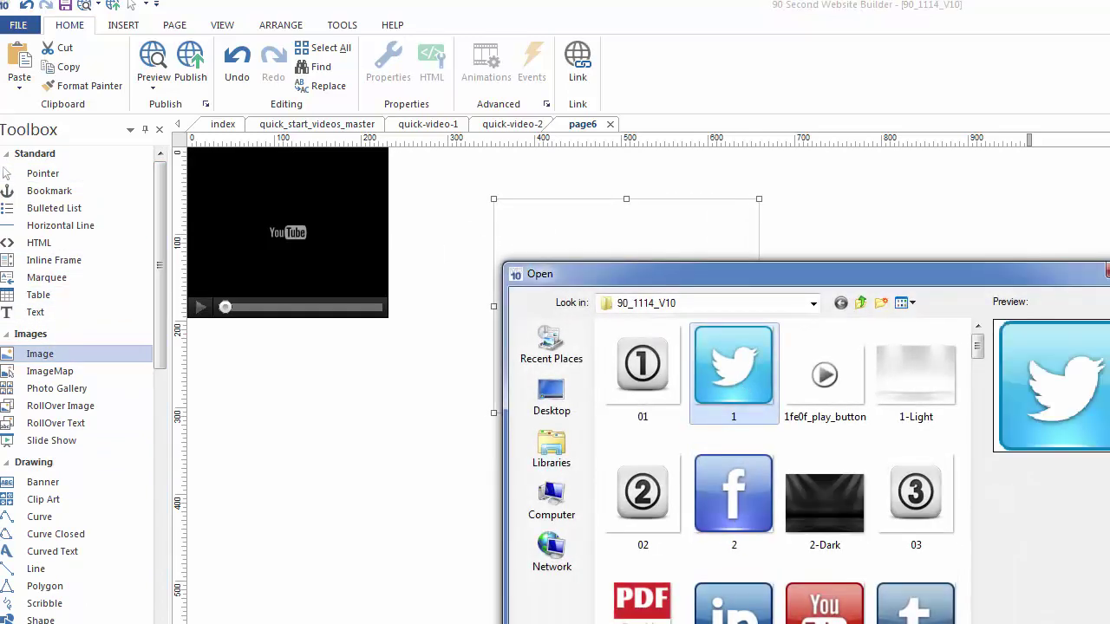
double_click(736, 388)
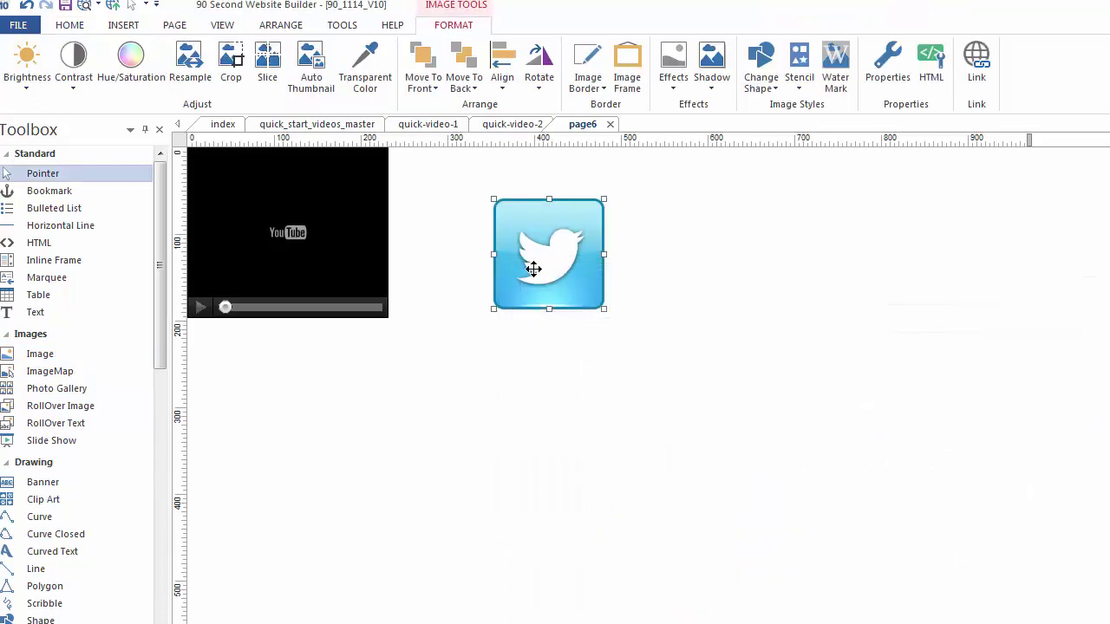
left_click_drag(528, 265, 595, 311)
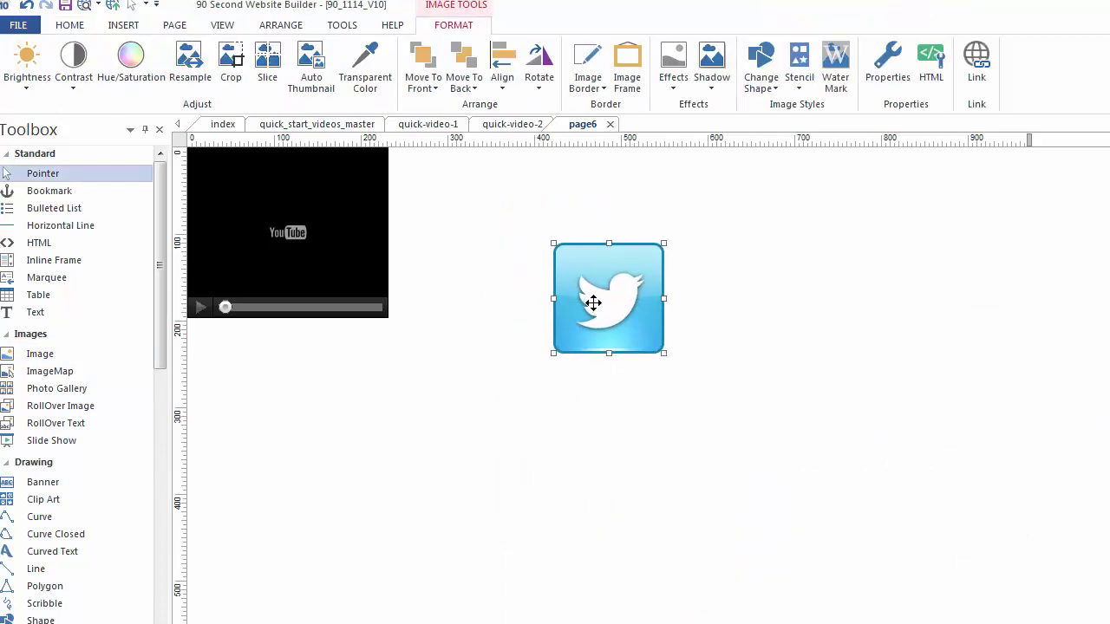
key("F5")
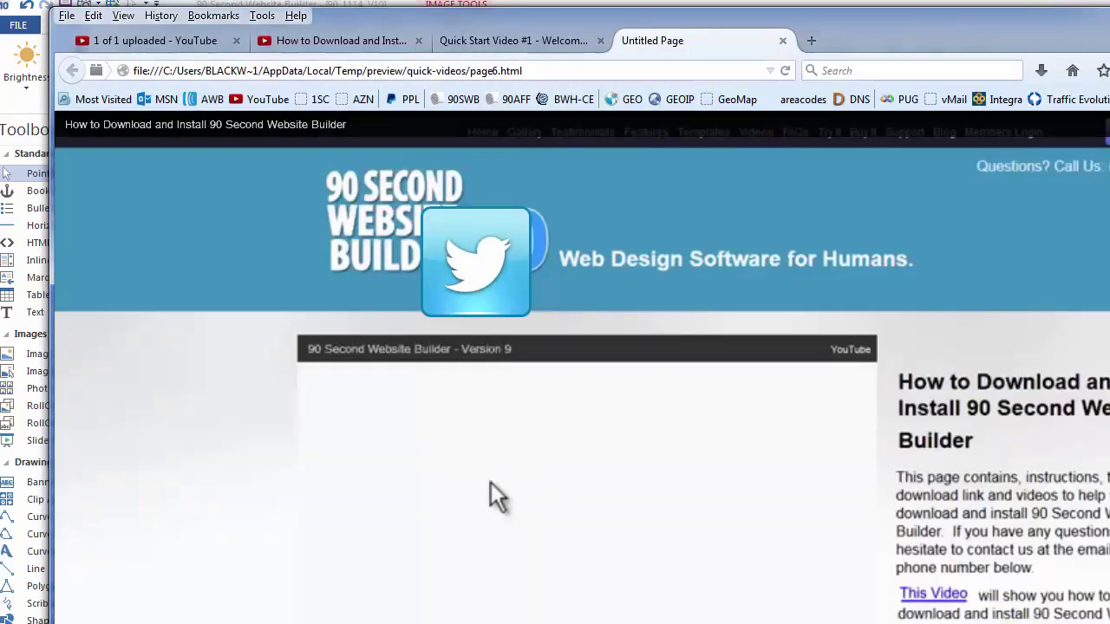
Scroll the page6 preview to confirm the Twitter icon stays fixed over the background video.
scroll(543, 340, "down", 2)
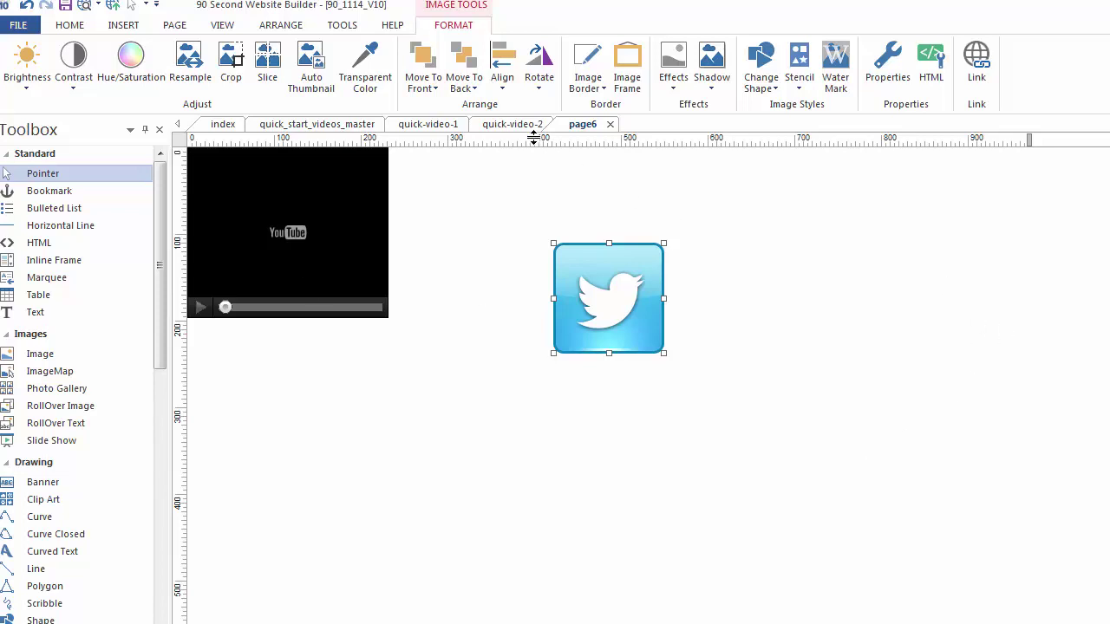
Open the quick-video-1 page from its tab above the canvas.
left_click(451, 129)
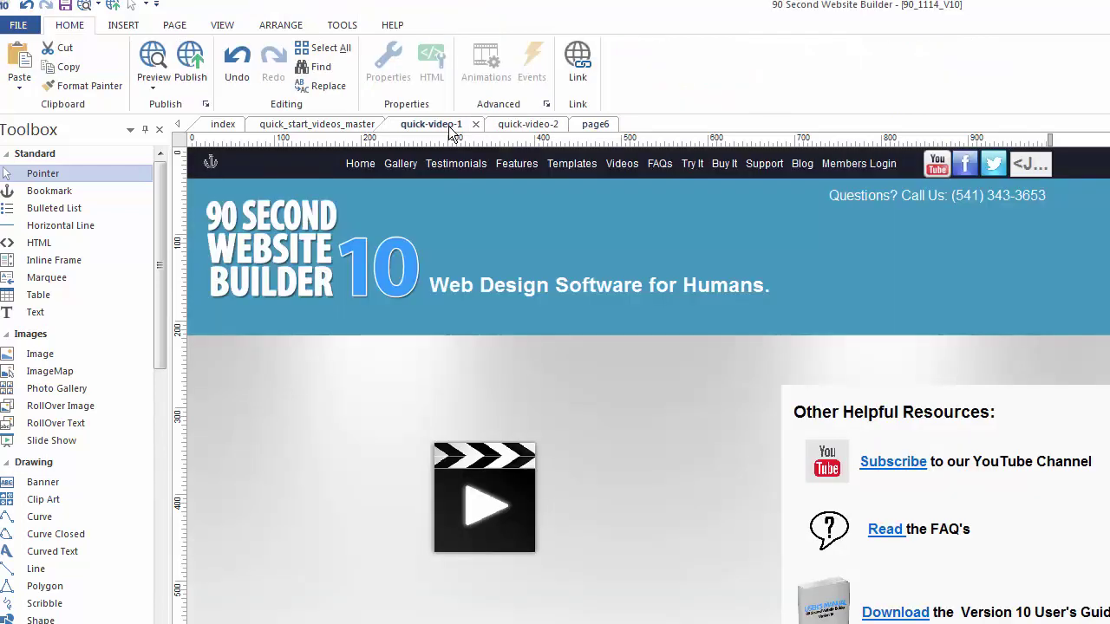